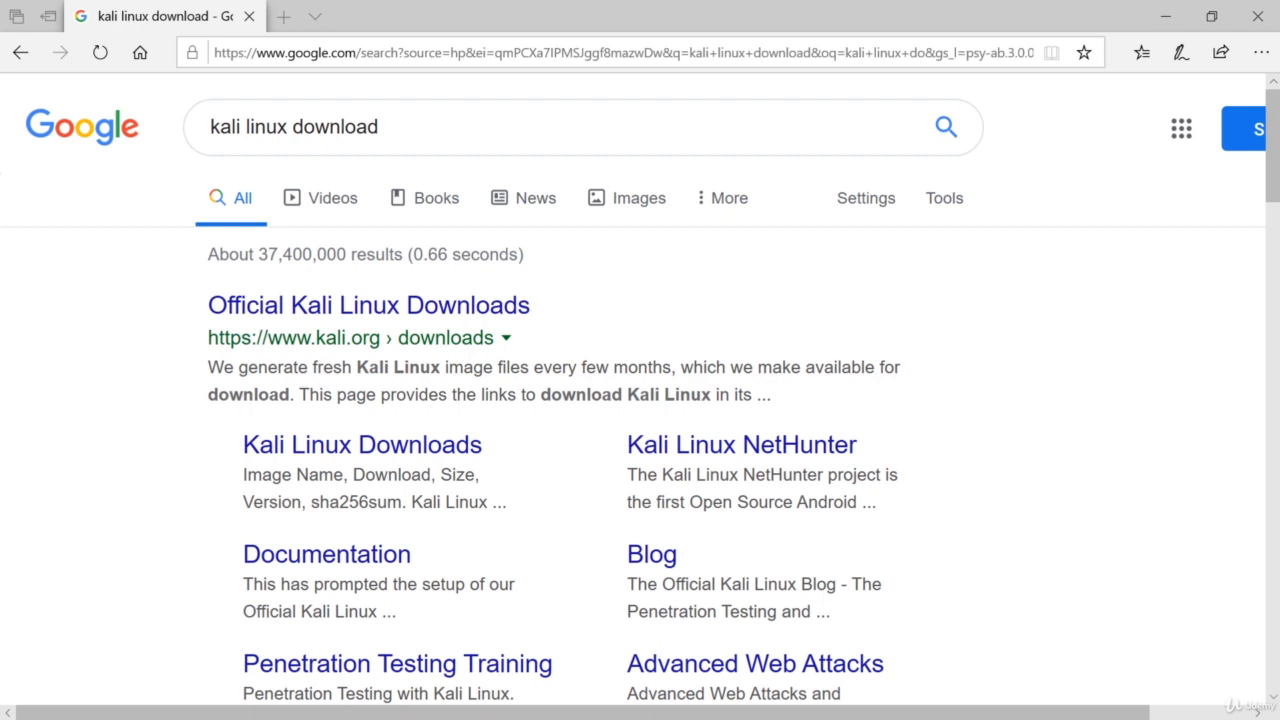
Open the Offensive Security Kali Linux image downloads result from the search results.
{"action": "scroll", "coordinate": [1062, 251], "scroll_direction": "down", "scroll_amount": 1}
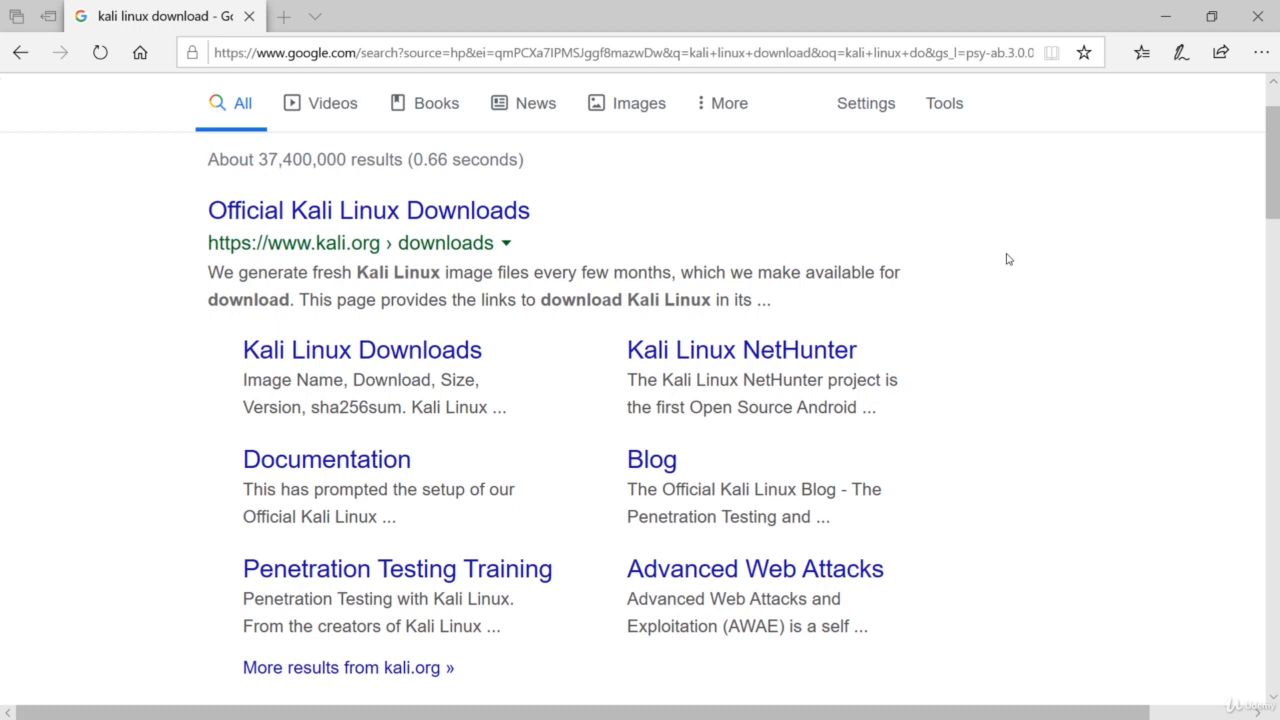
{"action": "scroll", "coordinate": [1008, 259], "scroll_direction": "up", "scroll_amount": 1}
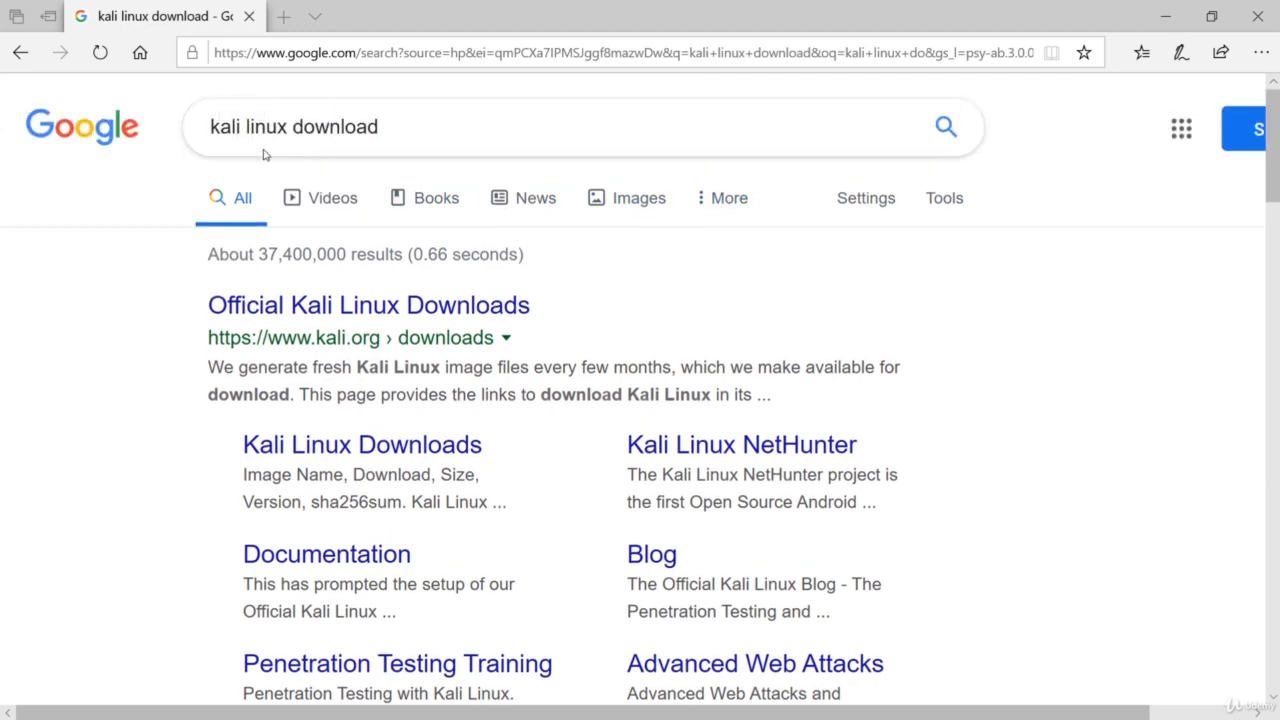
{"action": "scroll", "coordinate": [964, 296], "scroll_direction": "down", "scroll_amount": 5}
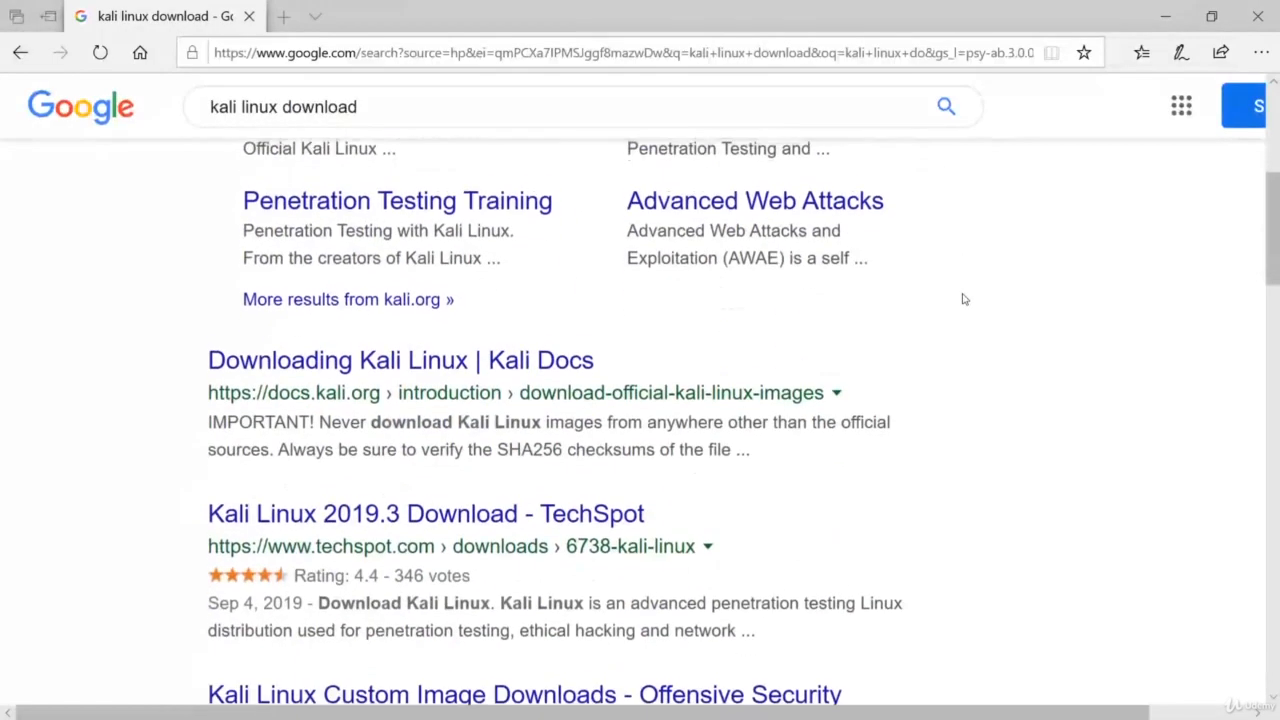
{"action": "scroll", "coordinate": [396, 243], "scroll_direction": "up", "scroll_amount": 3}
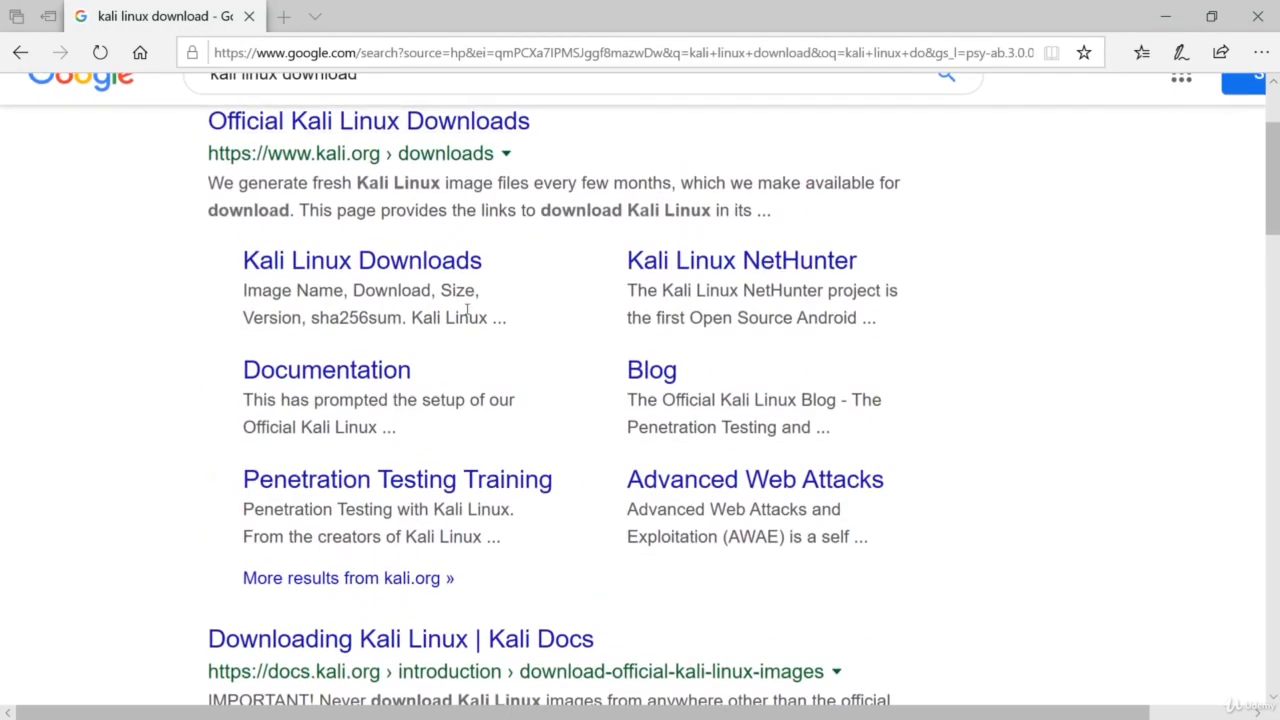
{"action": "scroll", "coordinate": [569, 306], "scroll_direction": "down", "scroll_amount": 5}
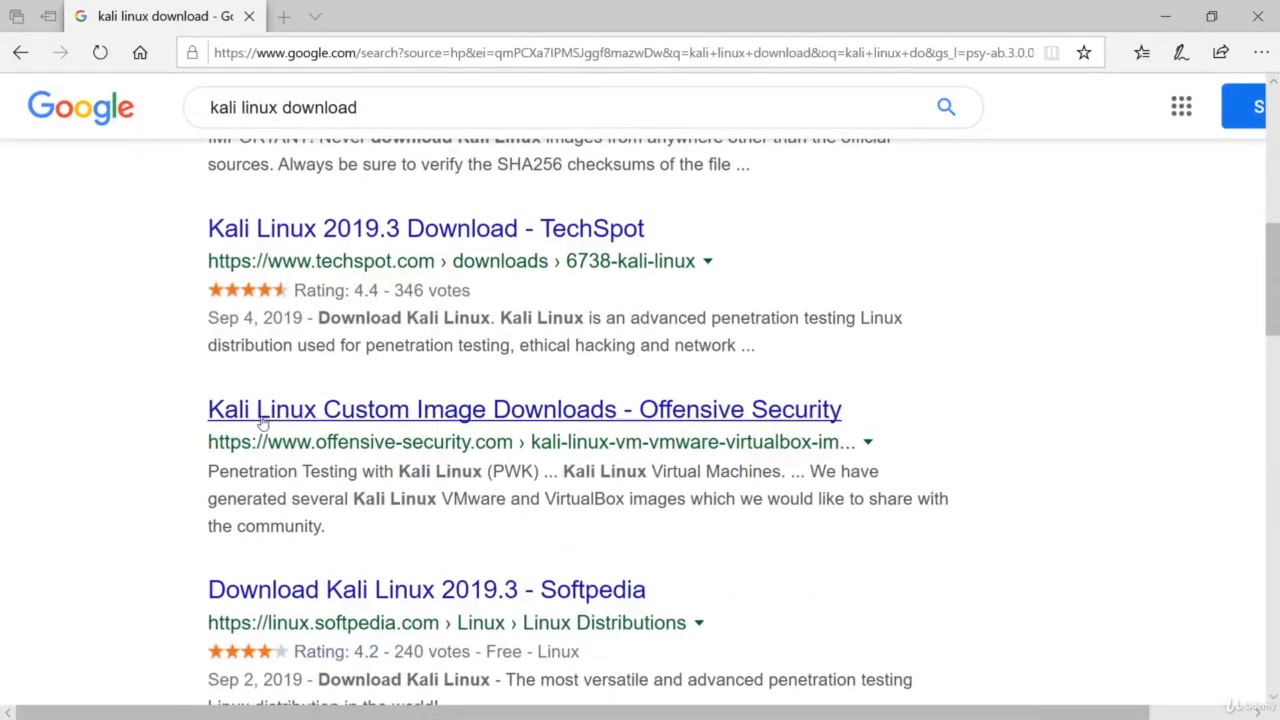
{"action": "left_click", "coordinate": [722, 417]}
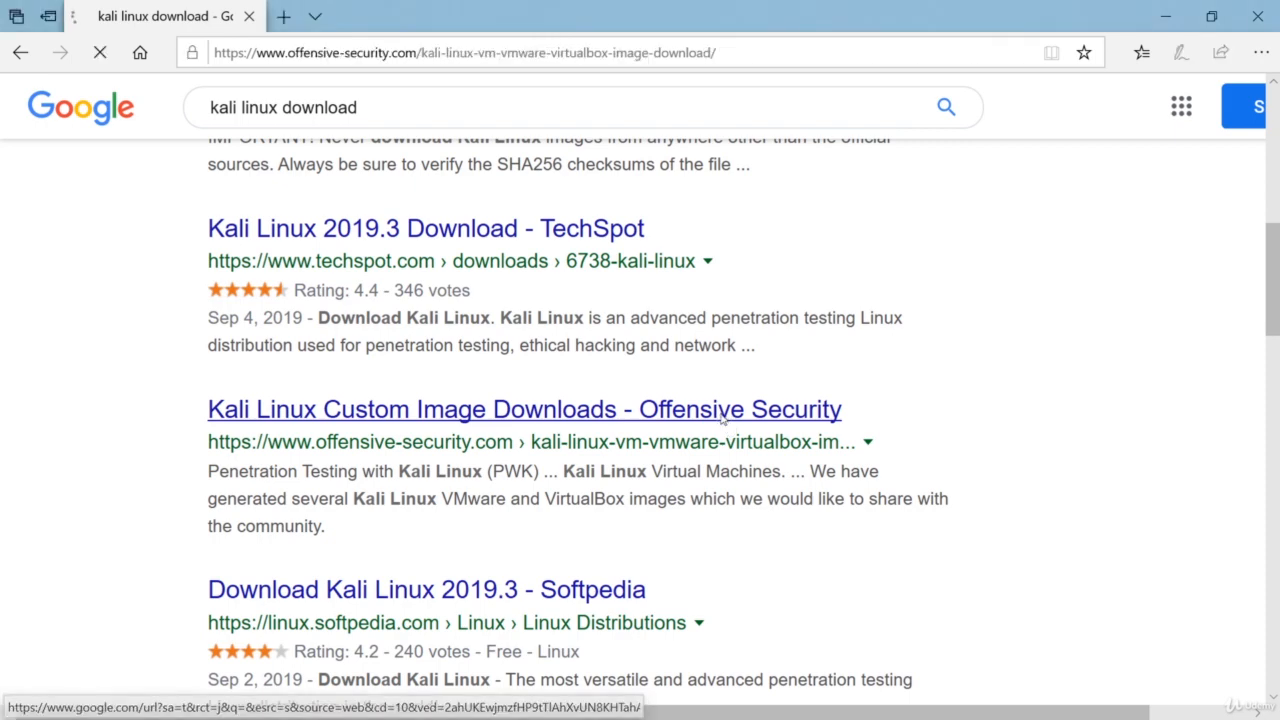
Expand the Kali Linux VirtualBox Images section, then show the VMware Images table again.
{"action": "scroll", "coordinate": [730, 392], "scroll_direction": "down", "scroll_amount": 8}
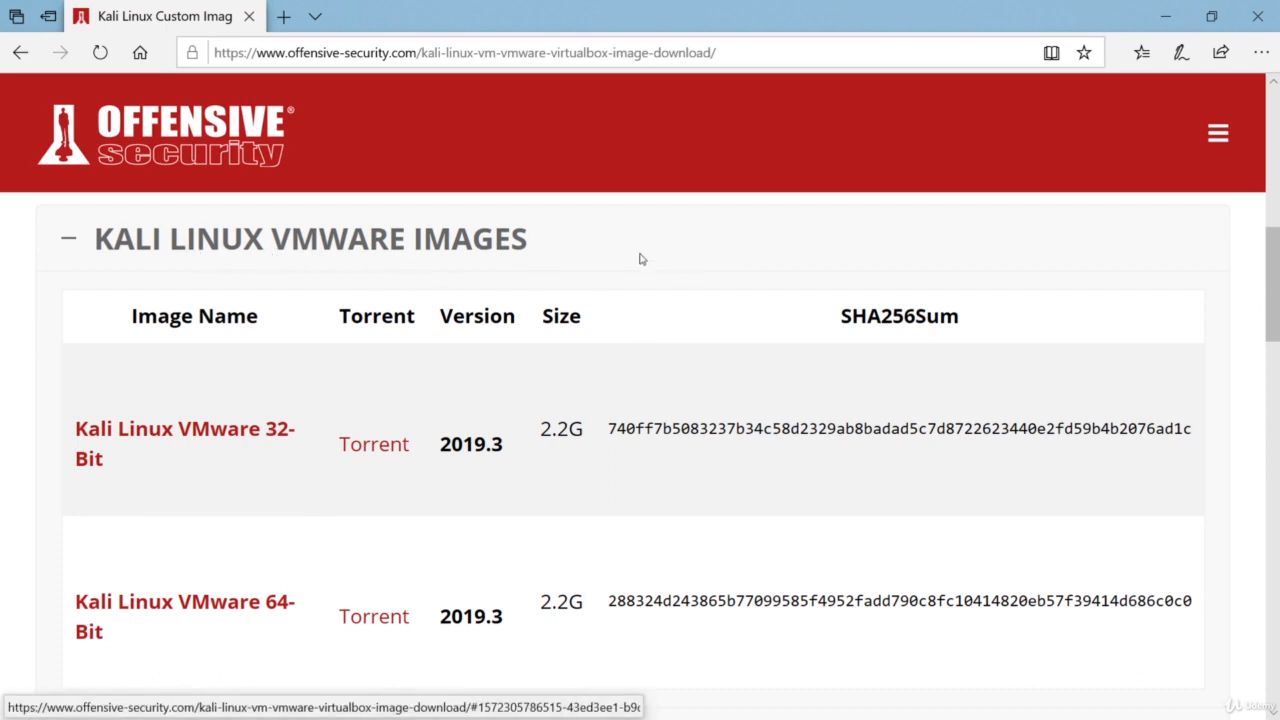
{"action": "scroll", "coordinate": [310, 273], "scroll_direction": "down", "scroll_amount": 1}
{"action": "scroll", "coordinate": [310, 273], "scroll_direction": "down", "scroll_amount": 2}
{"action": "scroll", "coordinate": [357, 280], "scroll_direction": "up", "scroll_amount": 2}
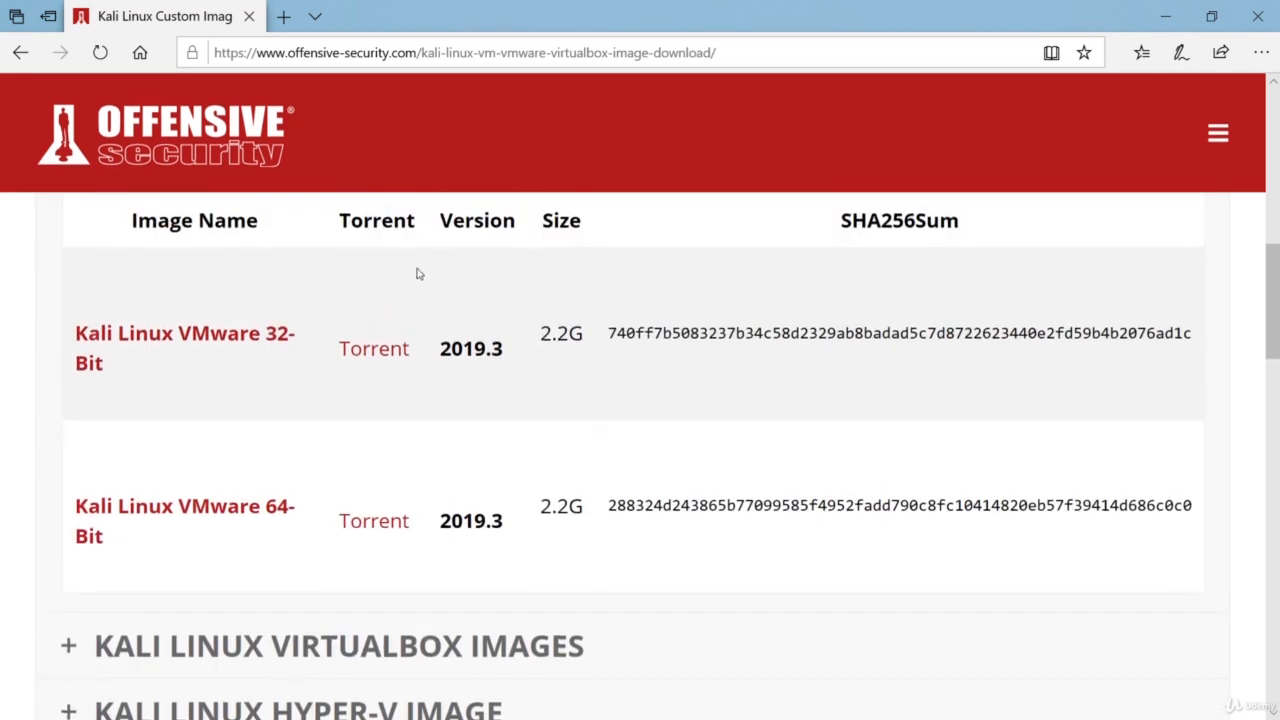
{"action": "scroll", "coordinate": [345, 335], "scroll_direction": "up", "scroll_amount": 1}
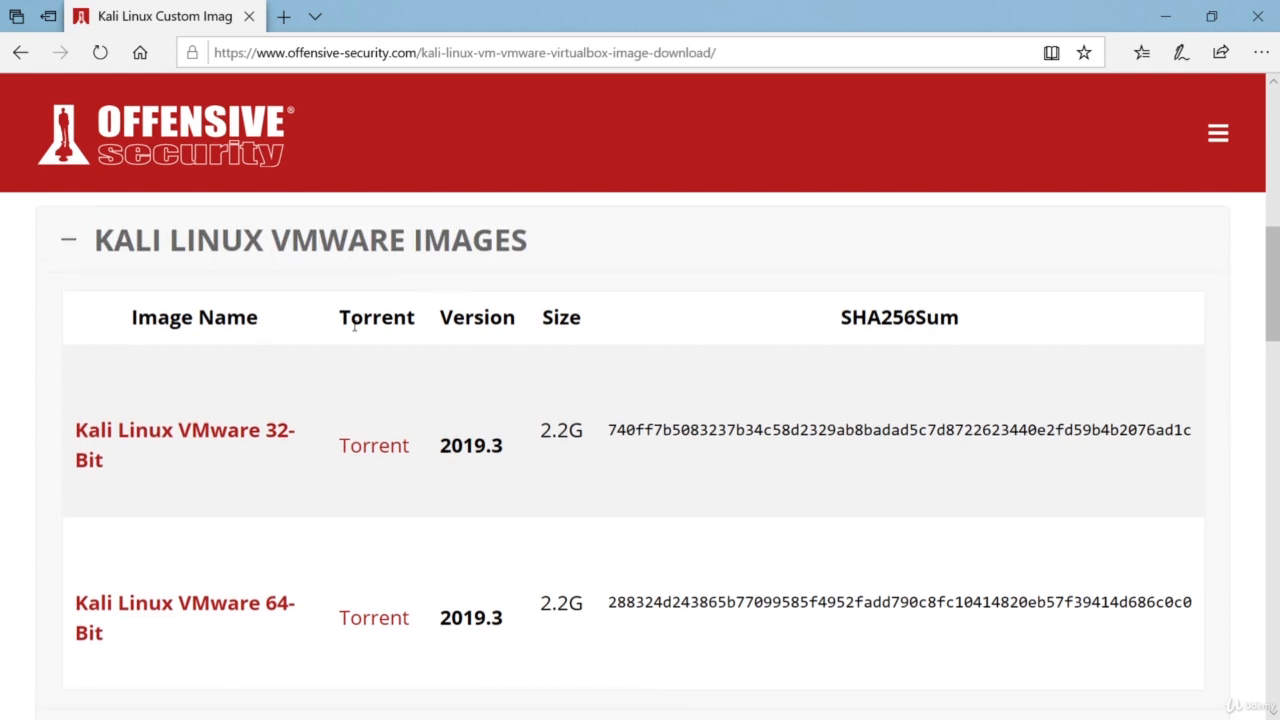
{"action": "scroll", "coordinate": [362, 320], "scroll_direction": "down", "scroll_amount": 2}
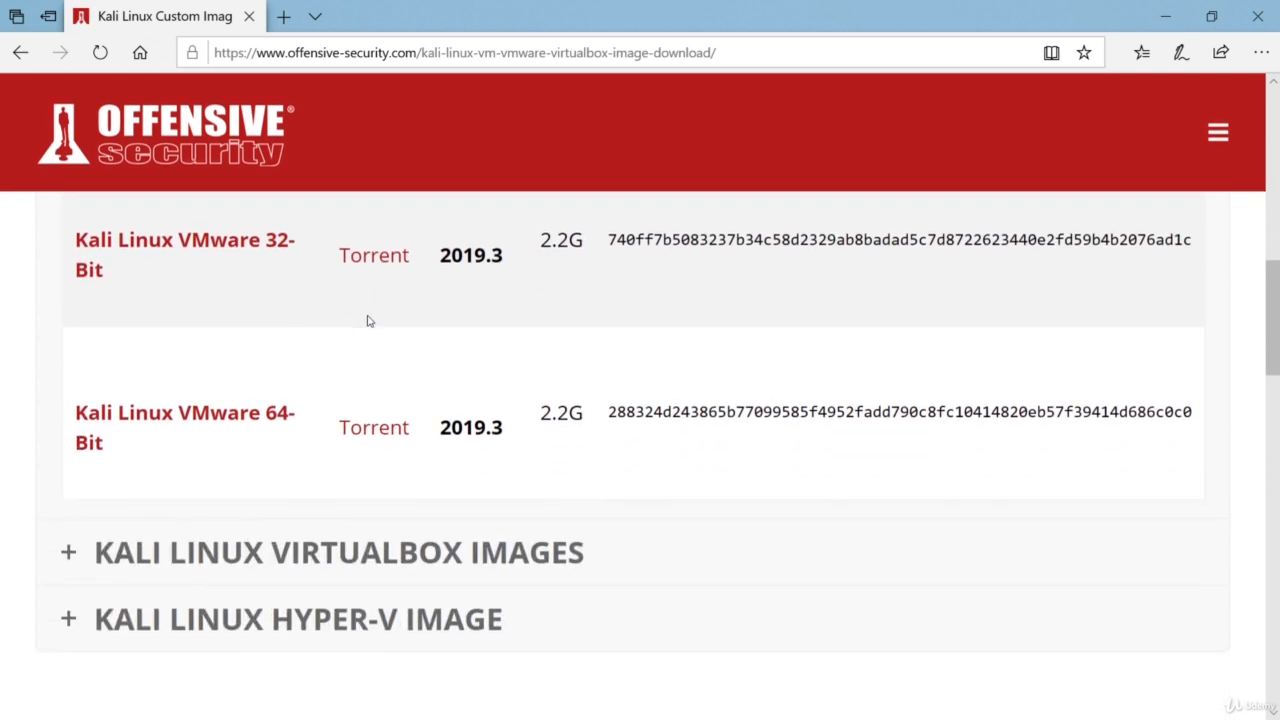
{"action": "left_click", "coordinate": [80, 549]}
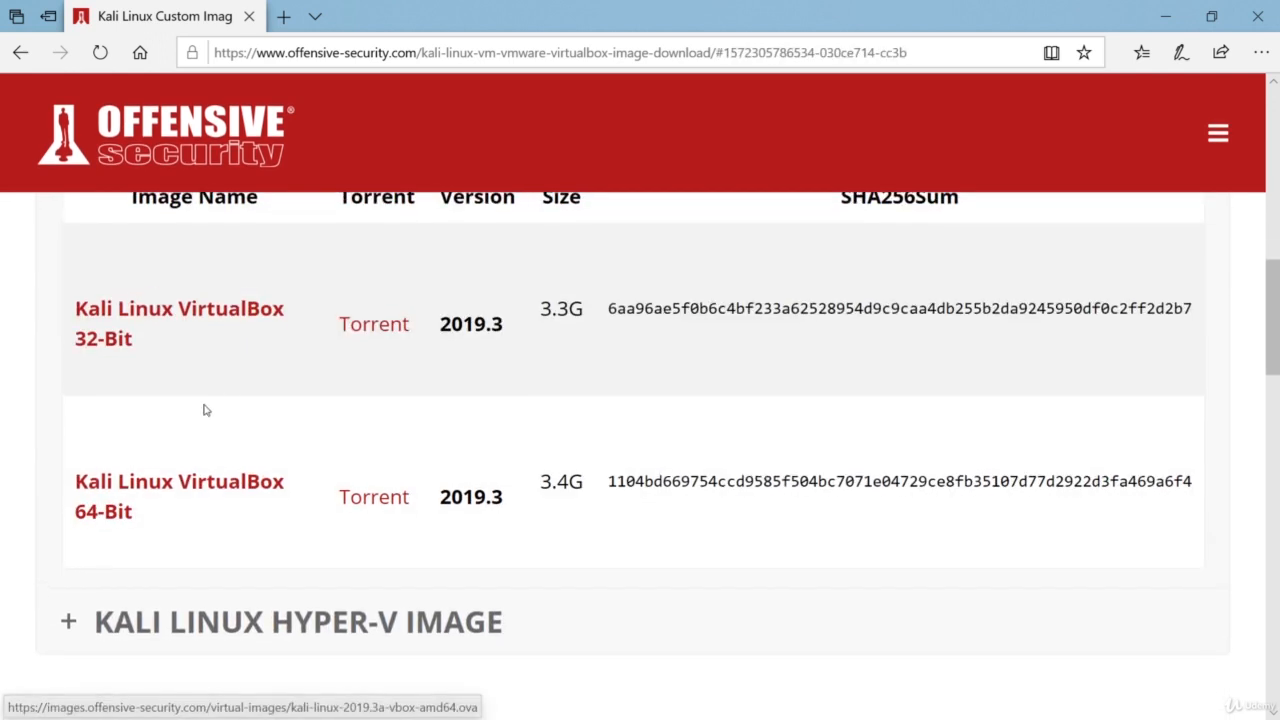
{"action": "scroll", "coordinate": [203, 409], "scroll_direction": "up", "scroll_amount": 4}
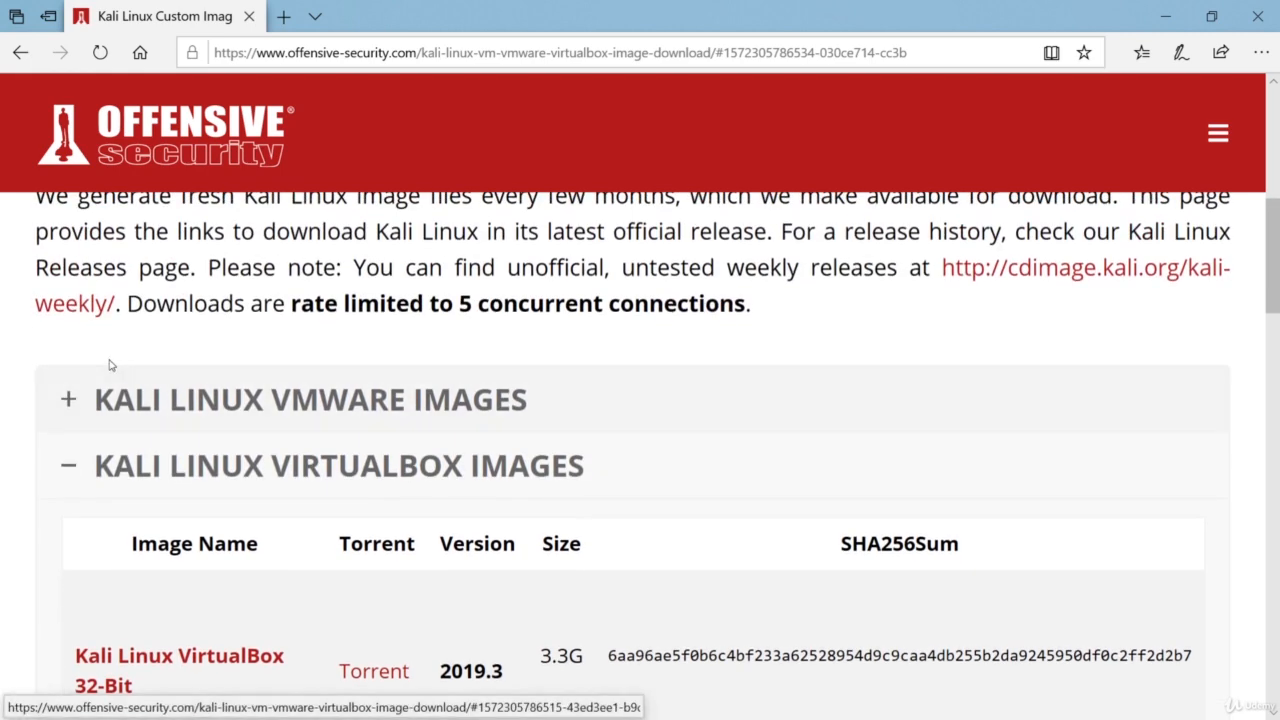
{"action": "left_click", "coordinate": [79, 402]}
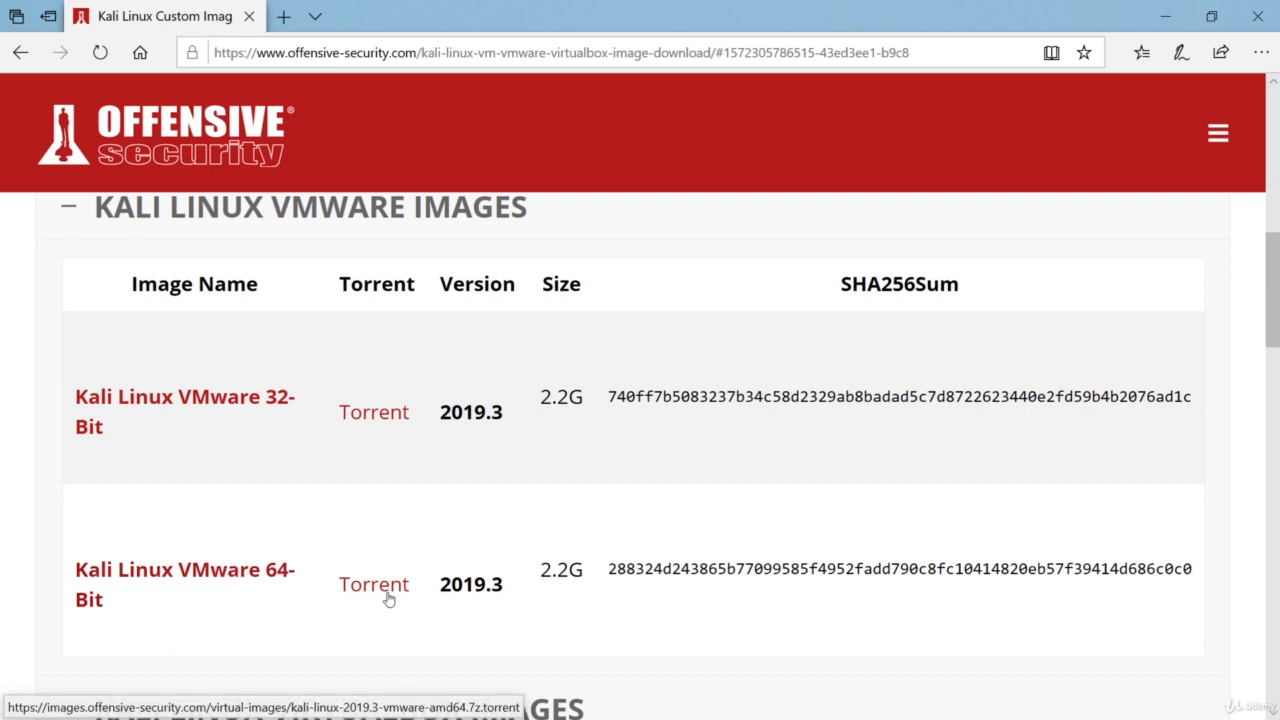
Save kali-linux-2019.3-vmware-amd64.7z (VMware 64-Bit), open it in 7-Zip, then minimize 7-Zip.
{"action": "left_click", "coordinate": [266, 571]}
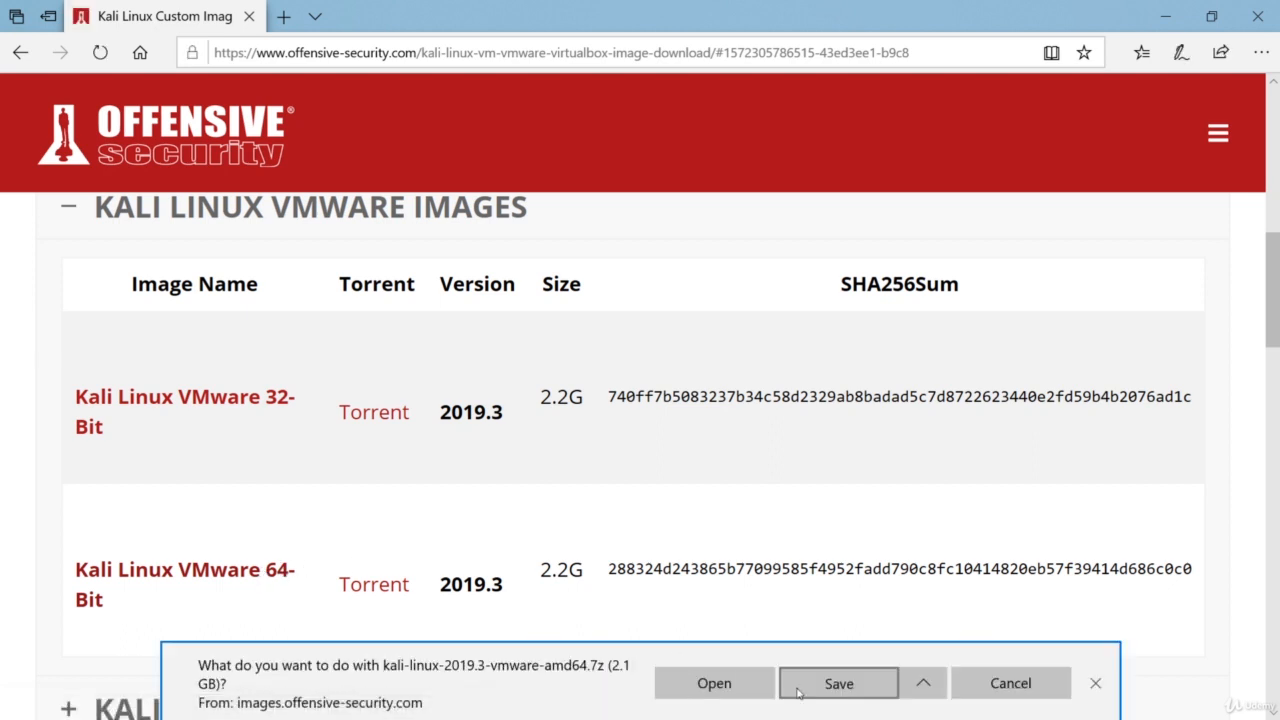
{"action": "left_click", "coordinate": [799, 688]}
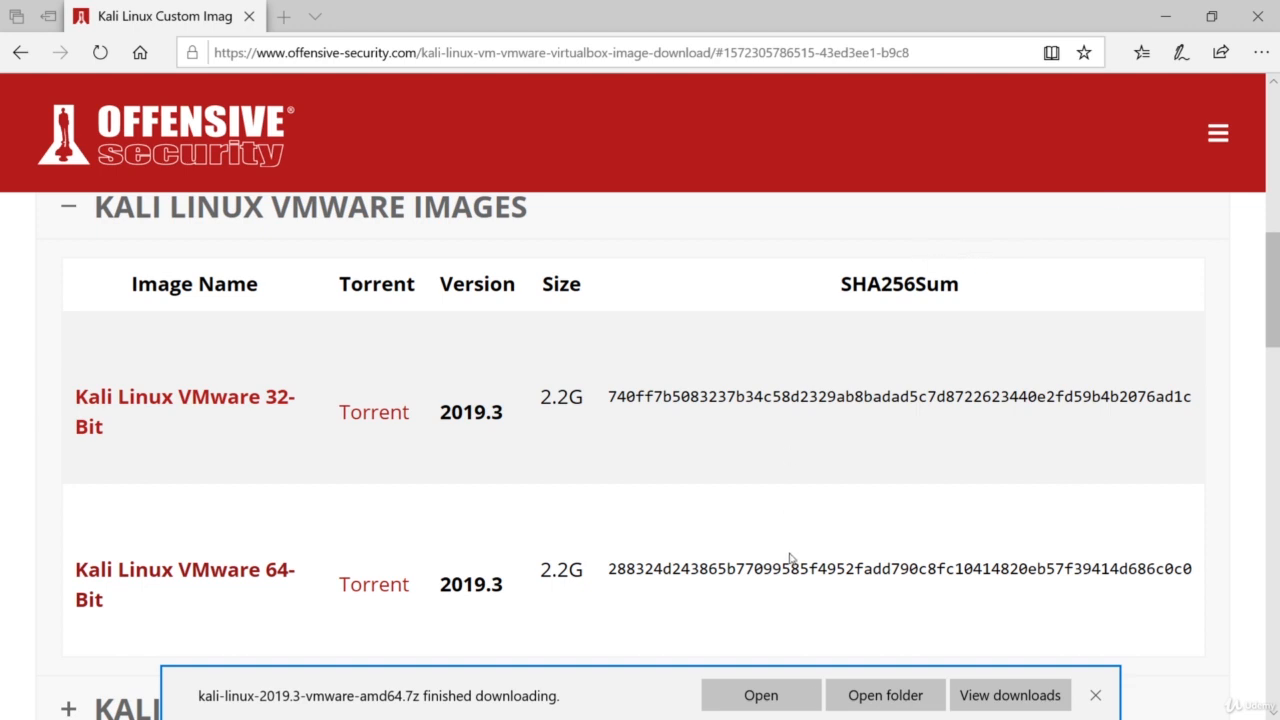
{"action": "left_click", "coordinate": [762, 695]}
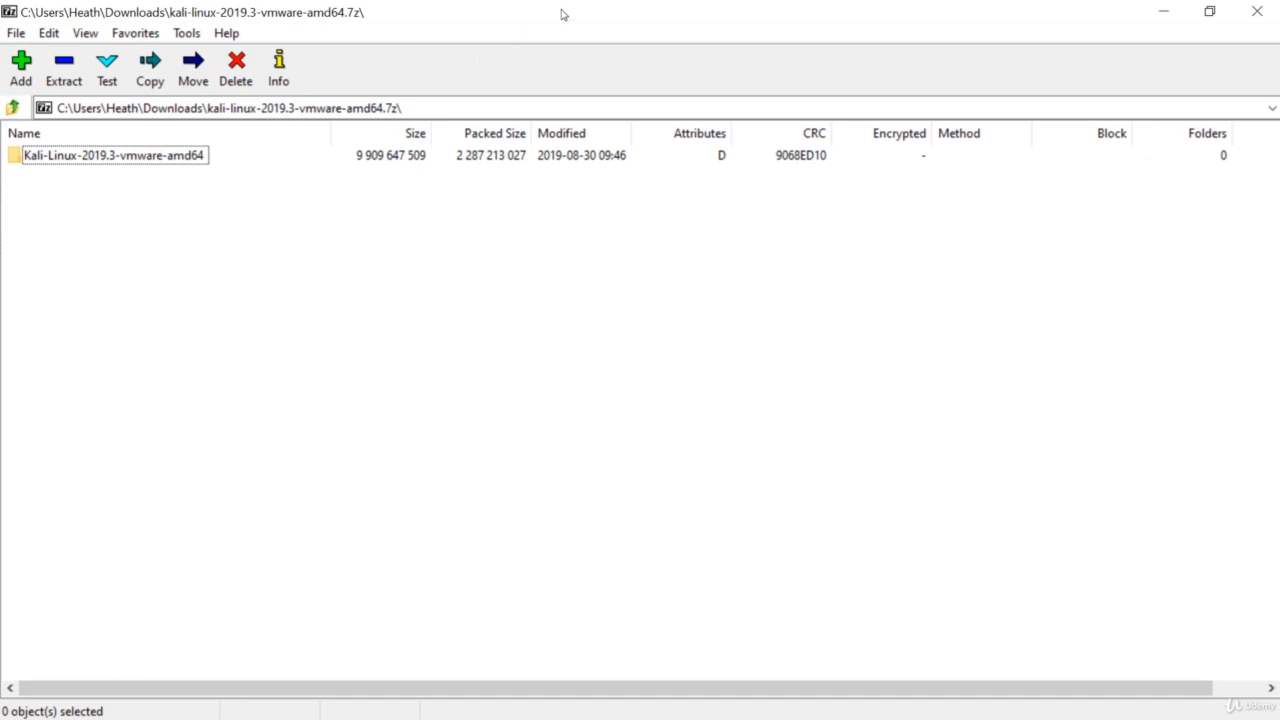
{"action": "left_click", "coordinate": [1158, 17]}
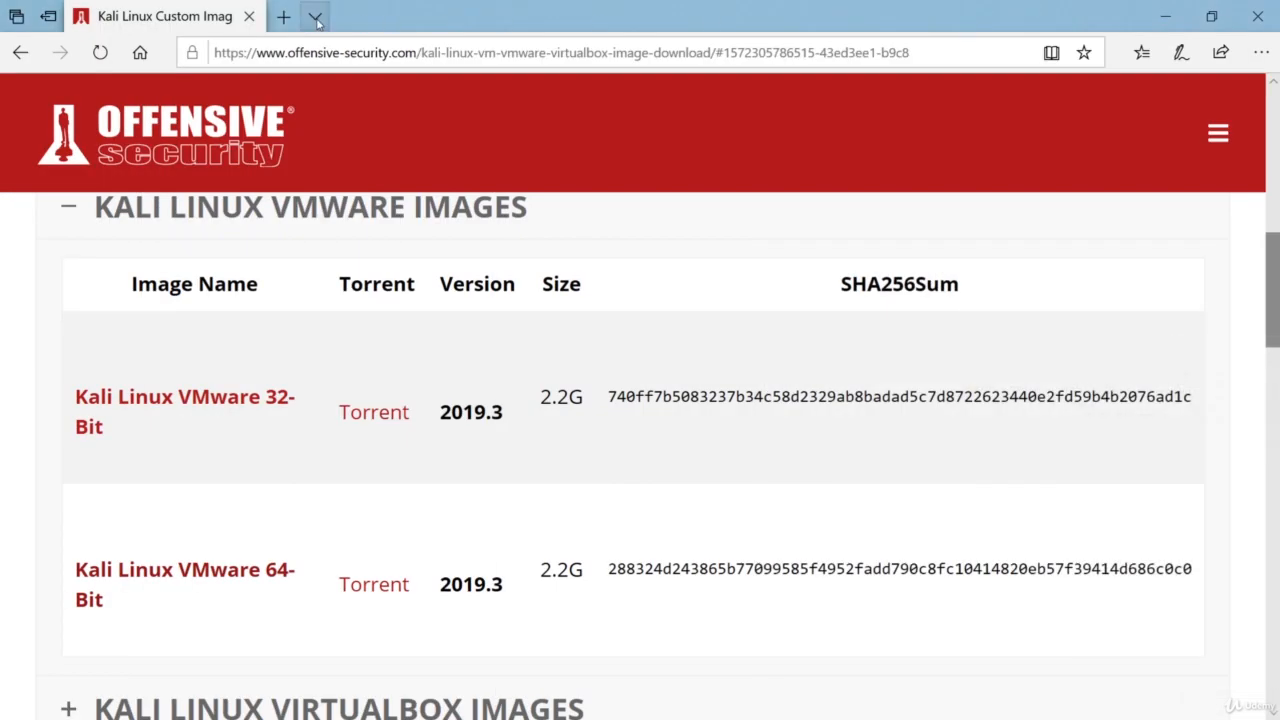
Load the Google home page in a new browser tab.
{"action": "left_click", "coordinate": [284, 20]}
{"action": "type", "text": "go"}
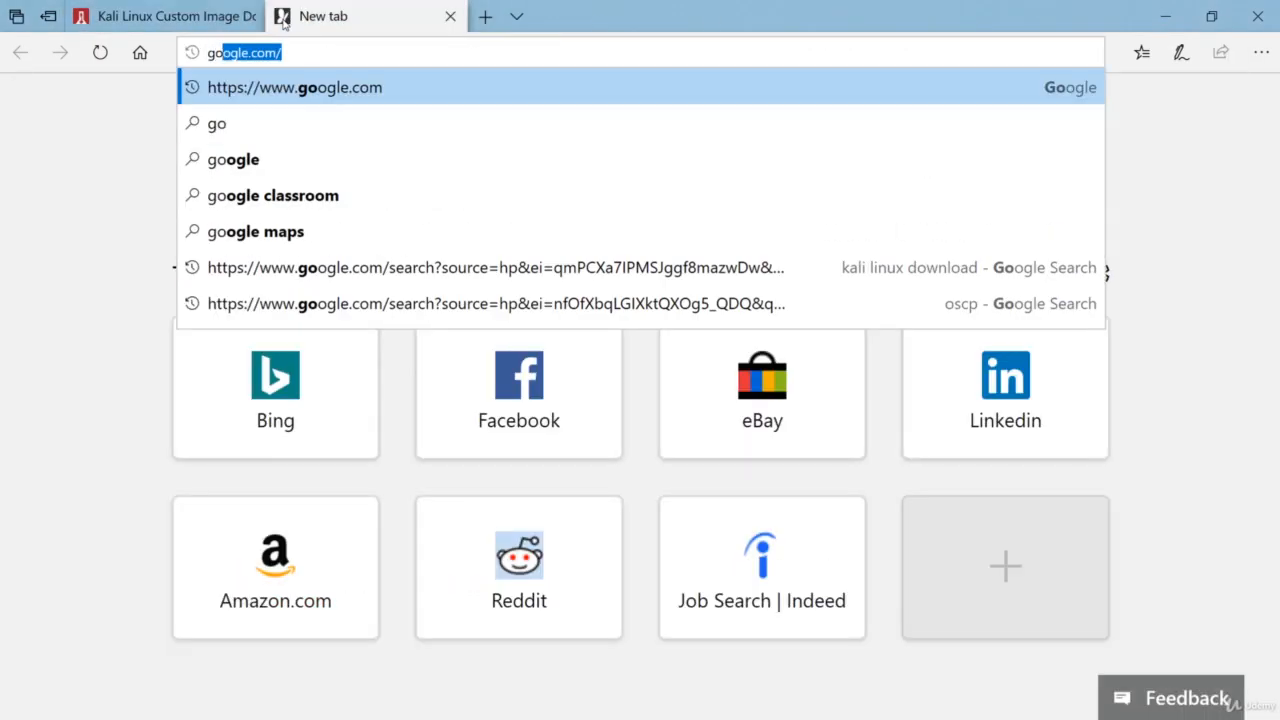
{"action": "key", "text": "Return"}
Search '7zip download', open the official 7-Zip page and highlight the 64-bit installer row.
{"action": "type", "text": "7"}
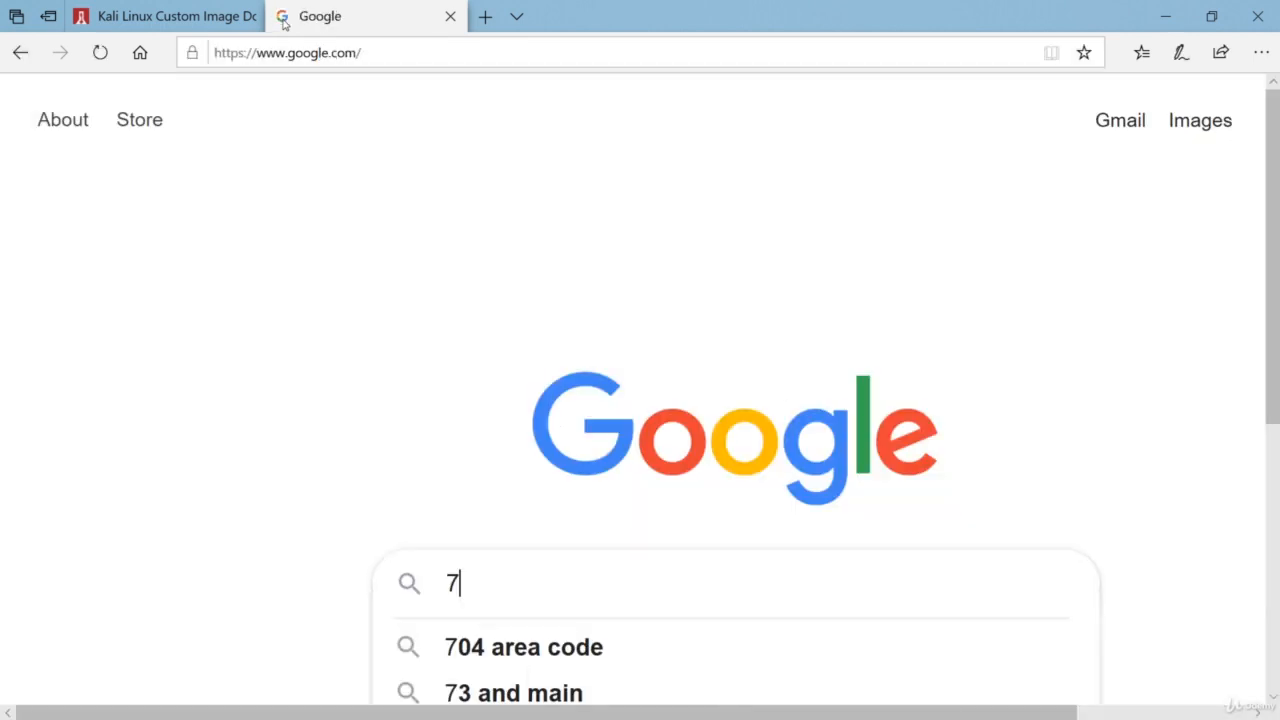
{"action": "type", "text": "zip download"}
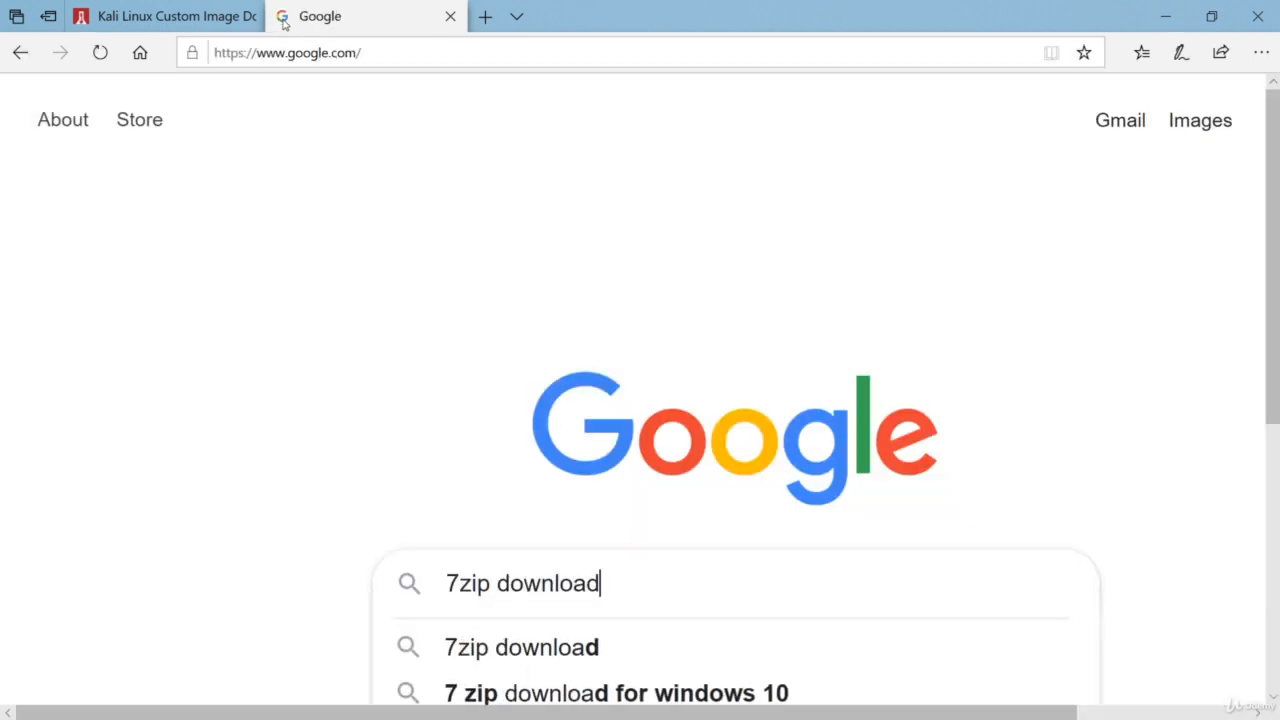
{"action": "key", "text": "Return"}
{"action": "scroll", "coordinate": [532, 368], "scroll_direction": "down", "scroll_amount": 3}
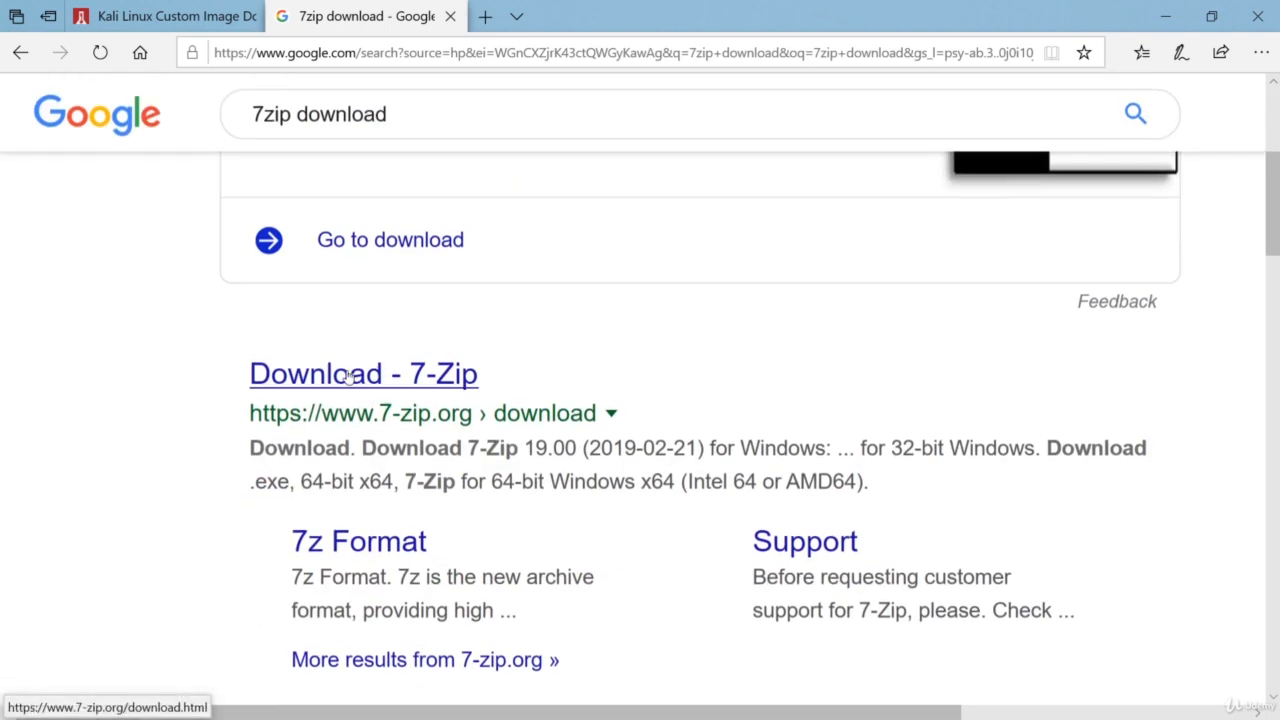
{"action": "left_click", "coordinate": [457, 393]}
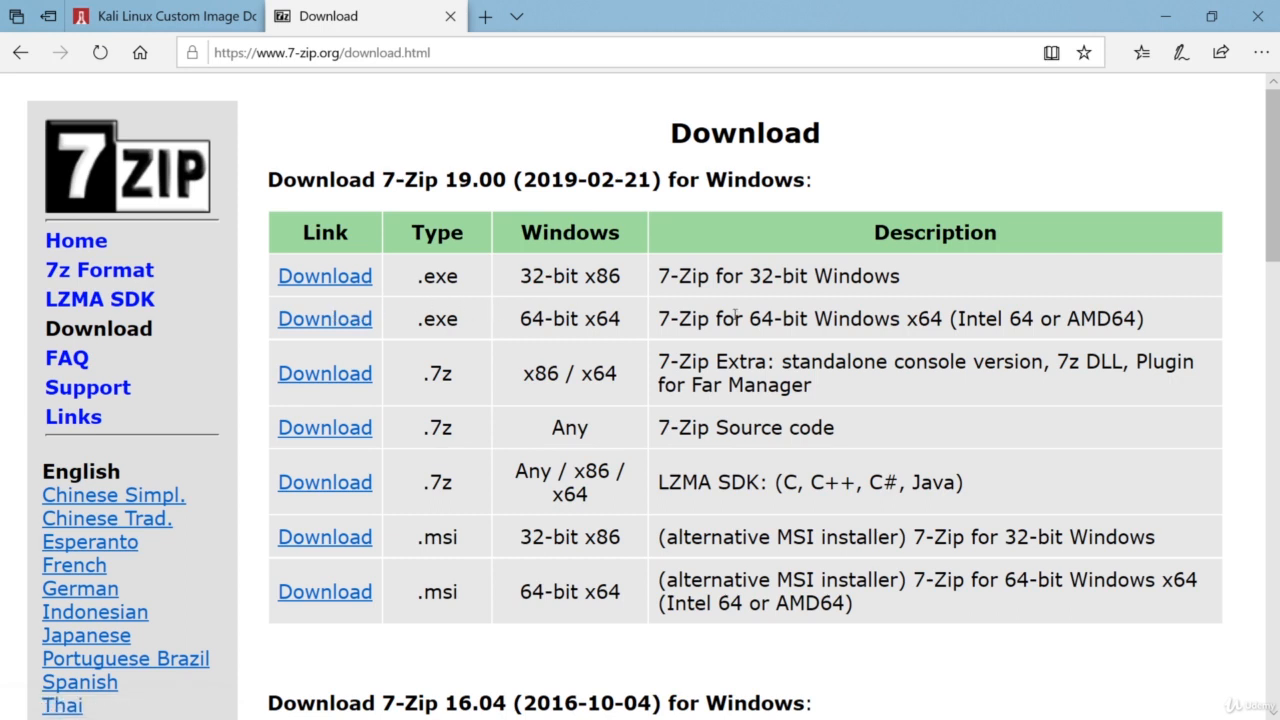
{"action": "left_click_drag", "start_coordinate": [1142, 319], "coordinate": [682, 325]}
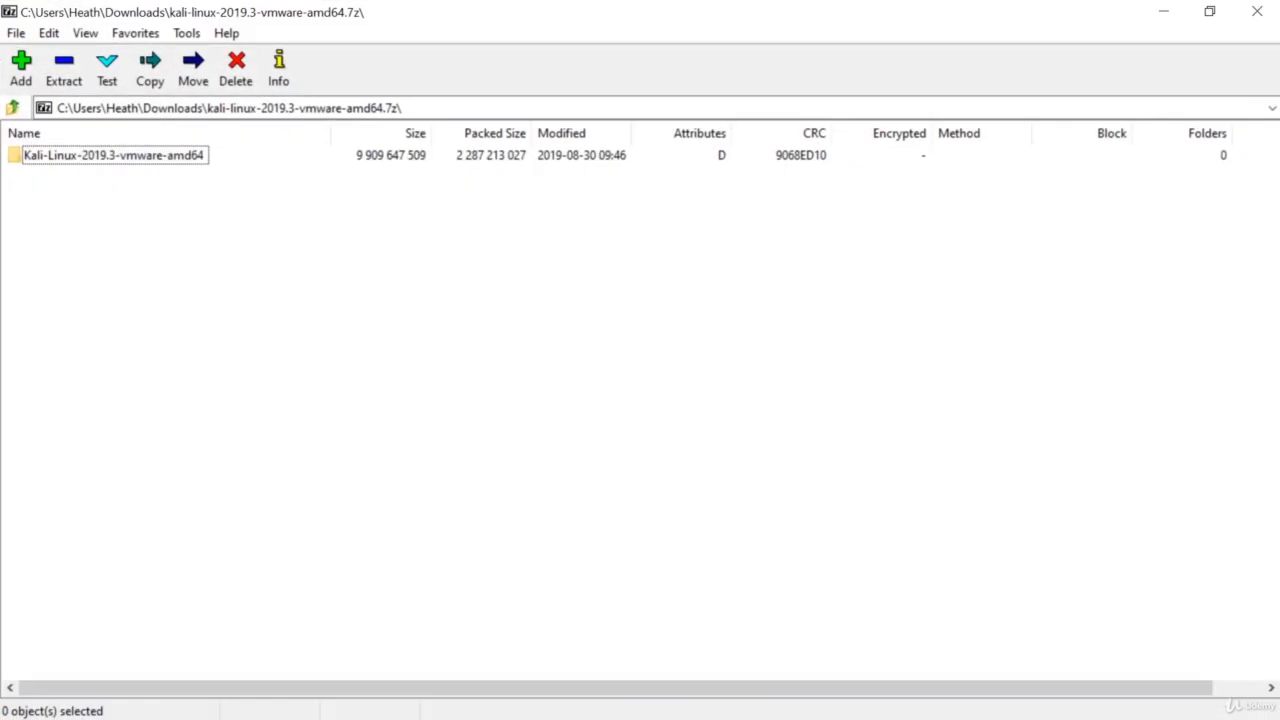
Select the Kali-Linux-2019.3-vmware-amd64 folder inside the archive for extraction.
{"action": "left_click", "coordinate": [112, 157]}
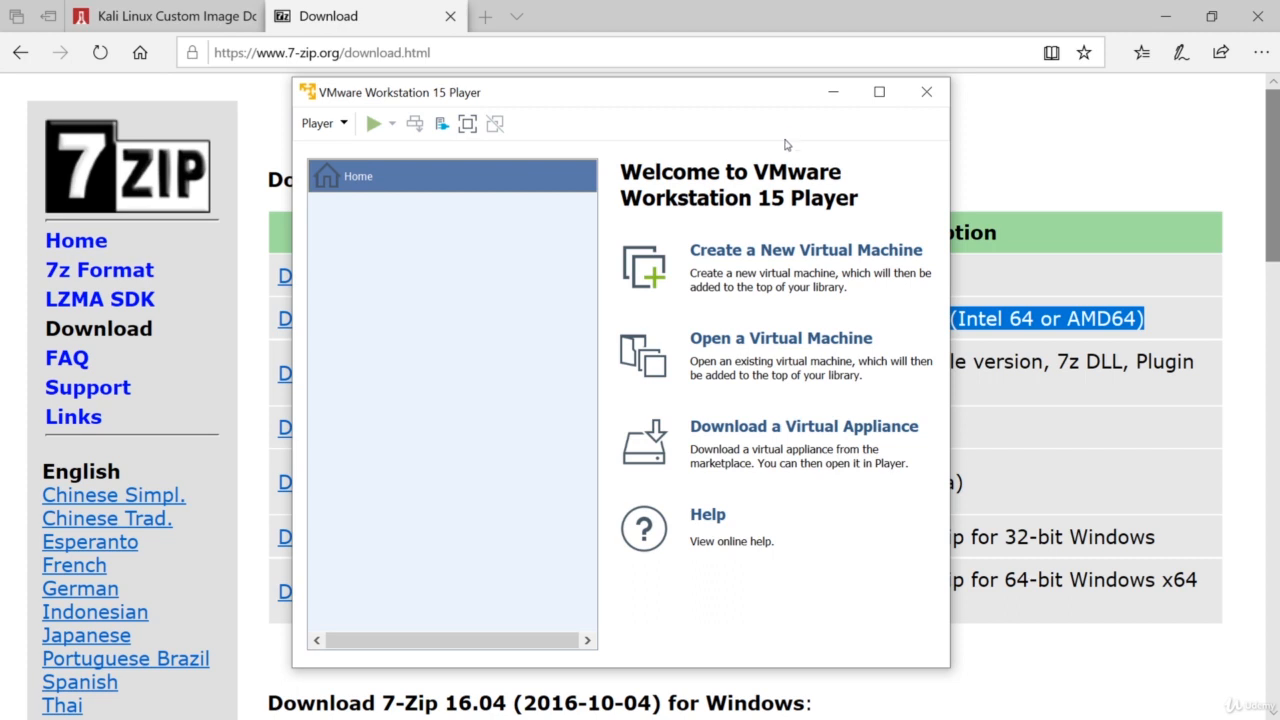
Open the Kali-Linux-2019.3-vmware-amd64 .vmx file in the Player and maximize the window.
{"action": "left_click", "coordinate": [726, 342]}
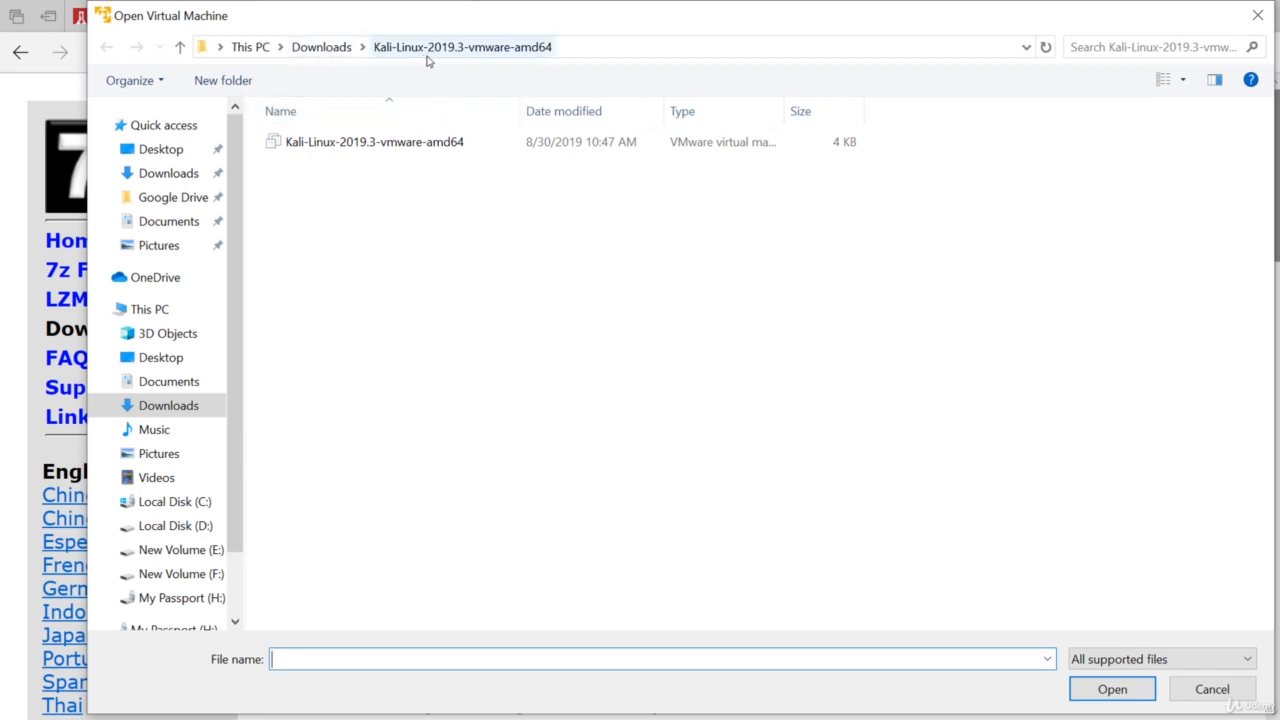
{"action": "double_click", "coordinate": [374, 142]}
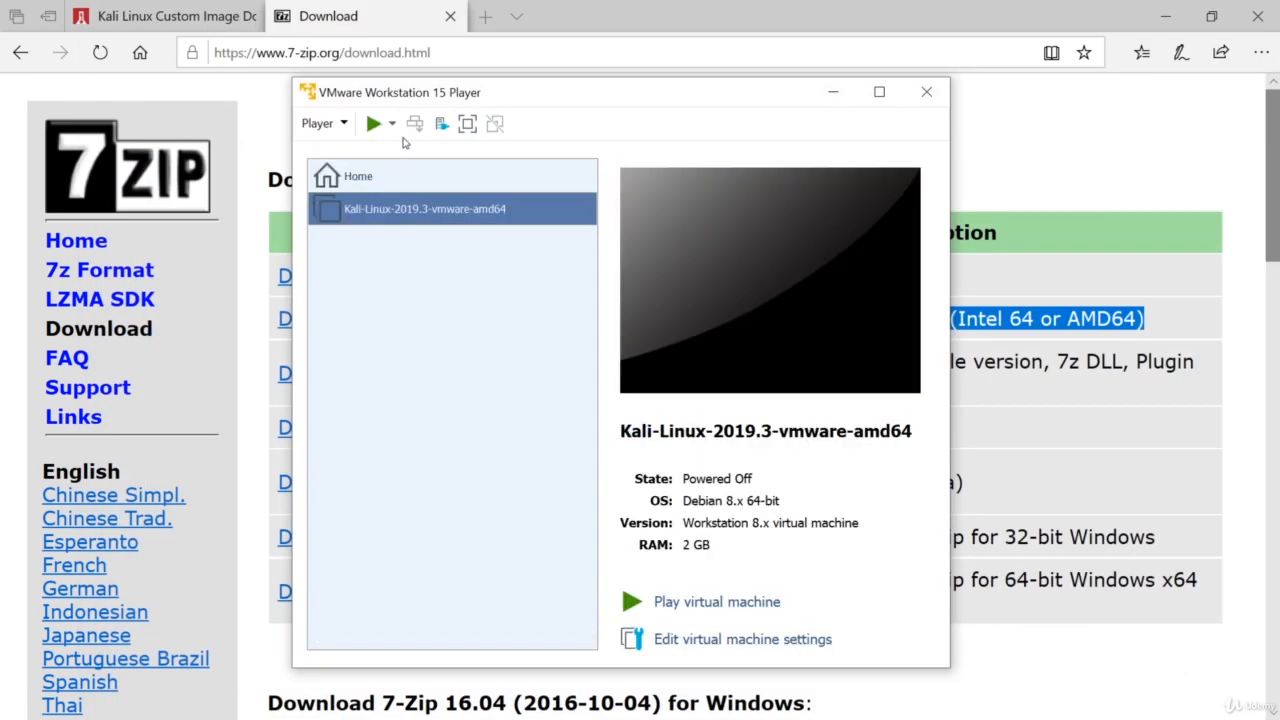
{"action": "left_click_drag", "start_coordinate": [582, 95], "coordinate": [548, 78]}
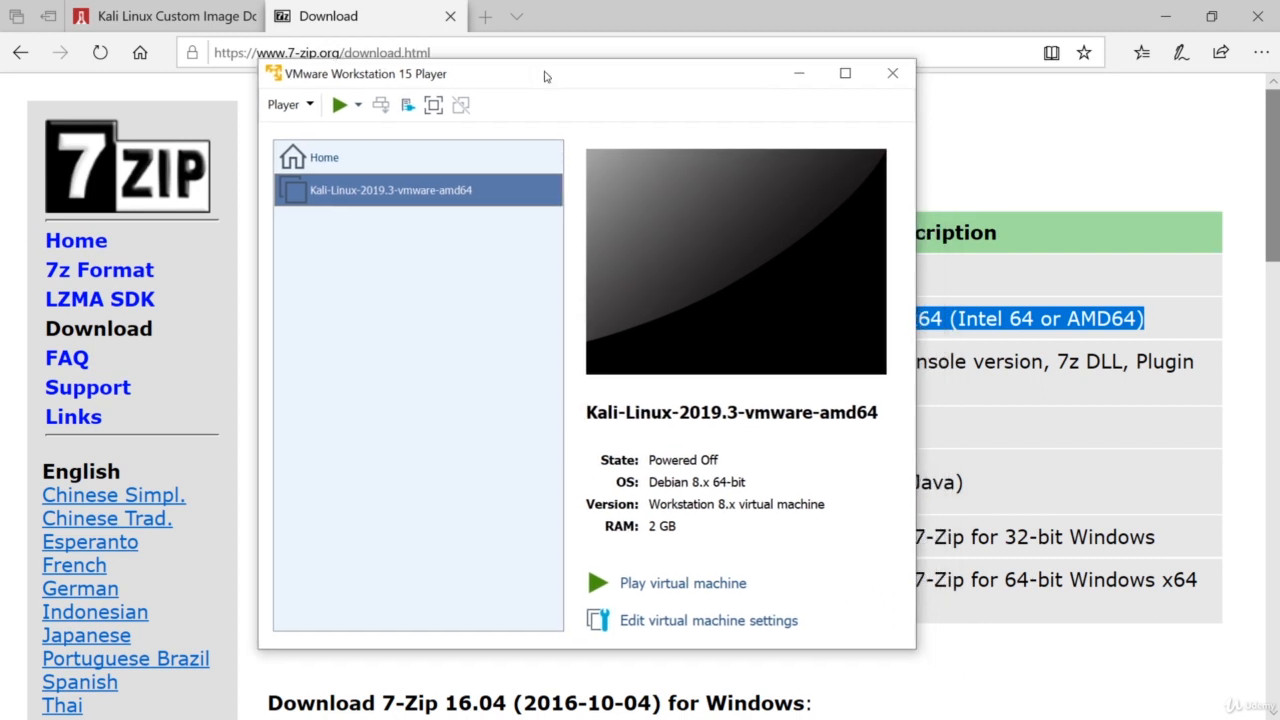
{"action": "double_click", "coordinate": [545, 76]}
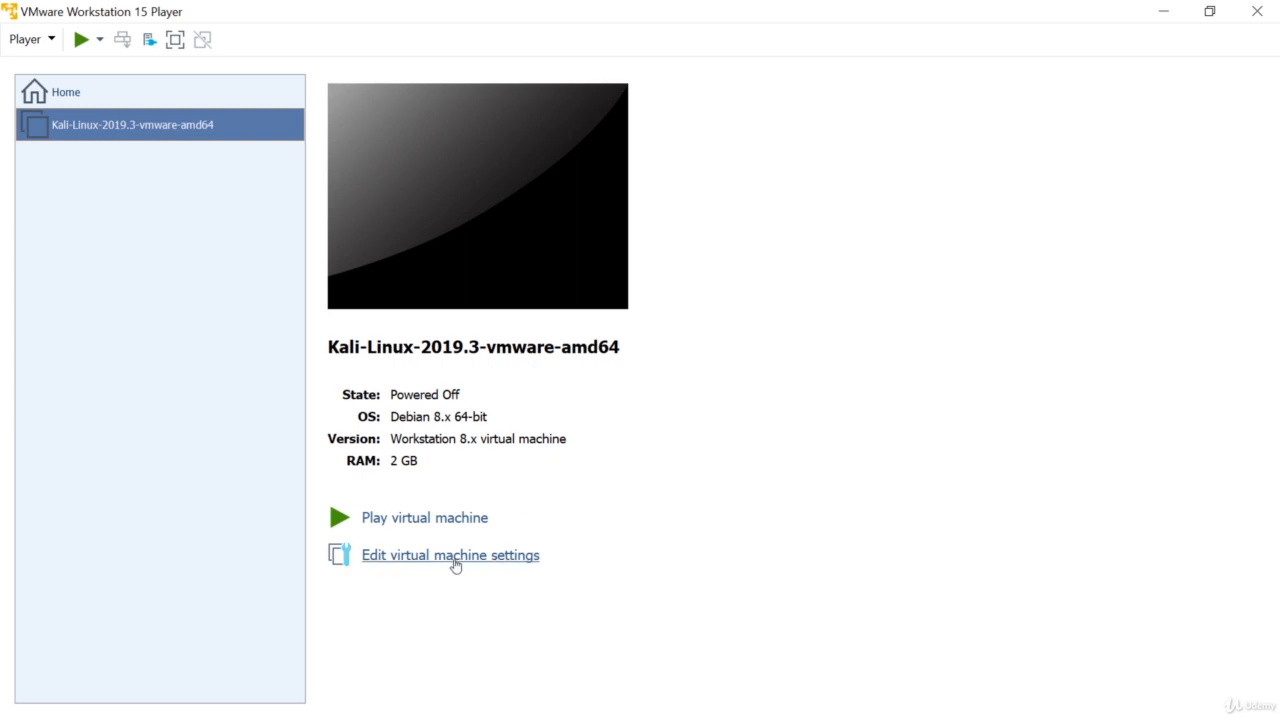
Raise the Kali VM's memory from 2 GB to 4 GB in its settings and save.
{"action": "left_click", "coordinate": [455, 556]}
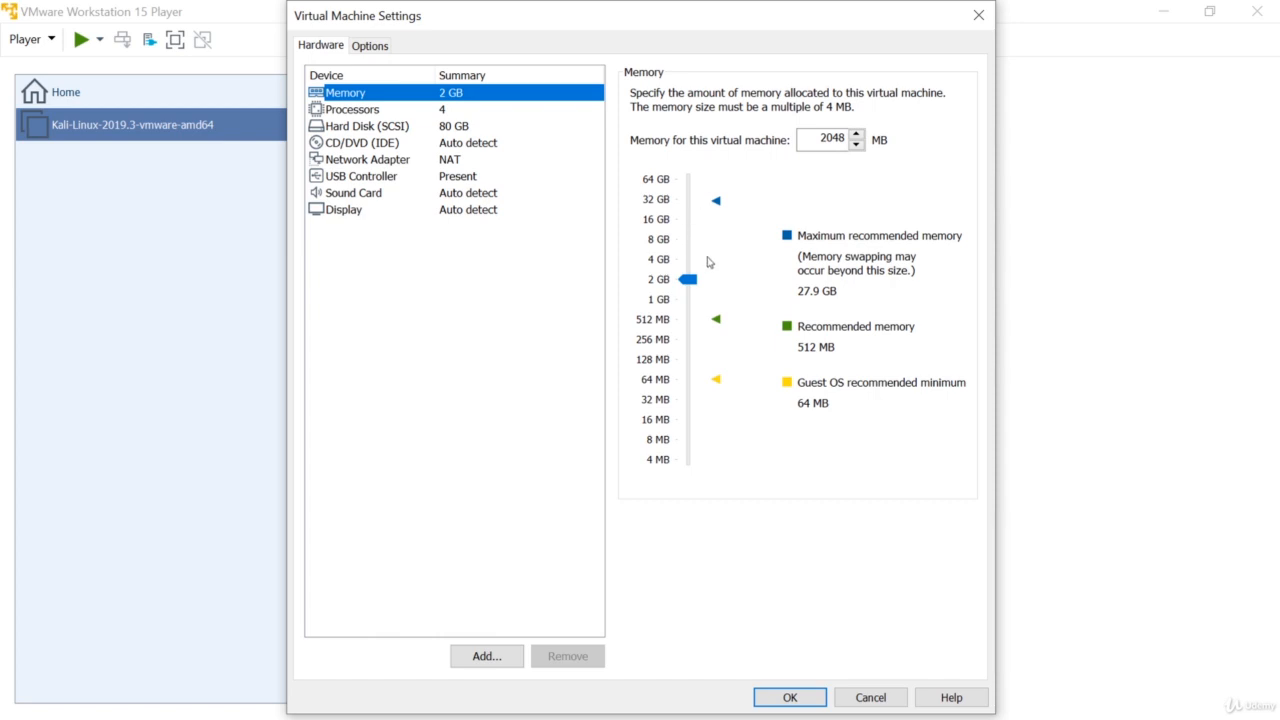
{"action": "left_click_drag", "start_coordinate": [689, 283], "coordinate": [692, 263]}
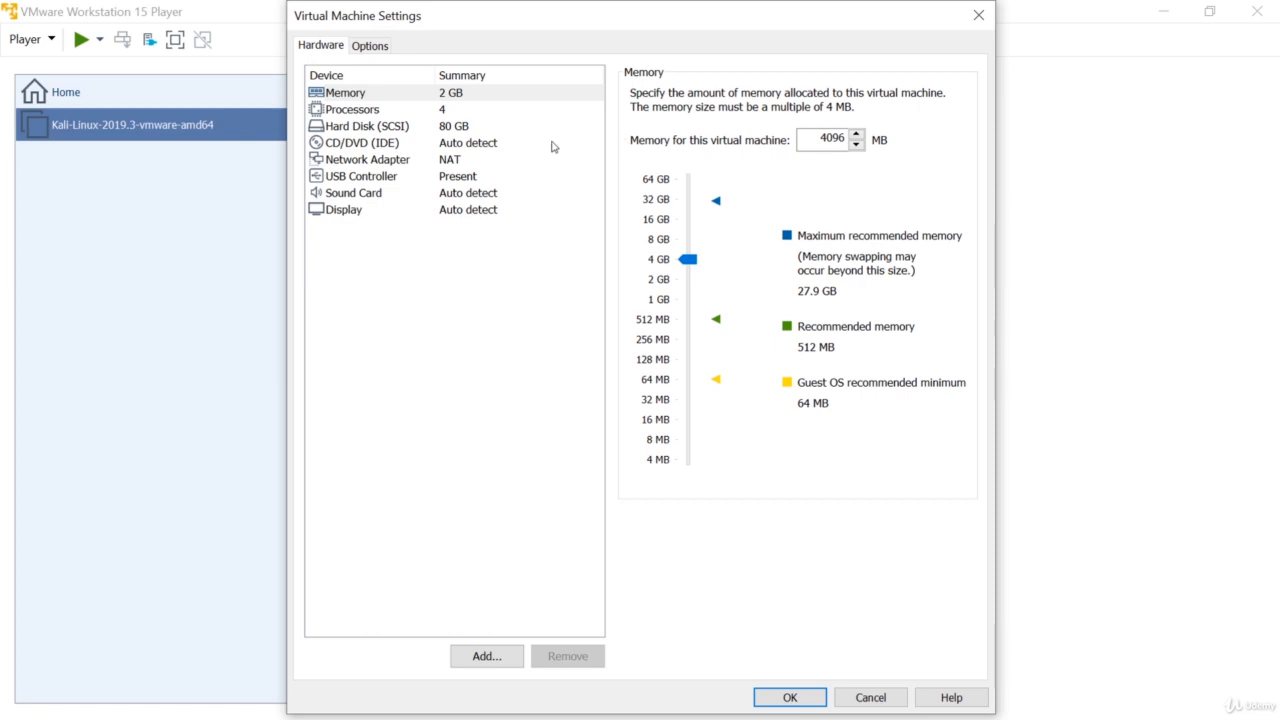
{"action": "left_click", "coordinate": [447, 162]}
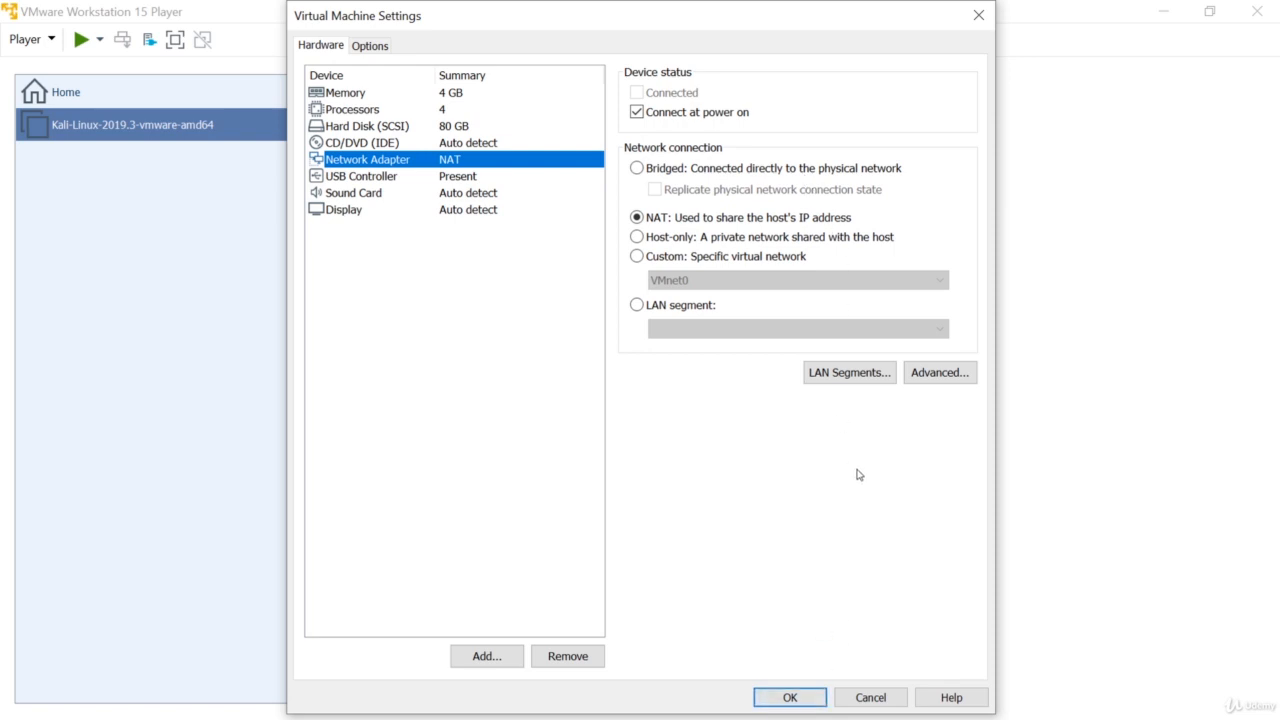
{"action": "left_click", "coordinate": [793, 699]}
{"action": "left_click", "coordinate": [794, 699]}
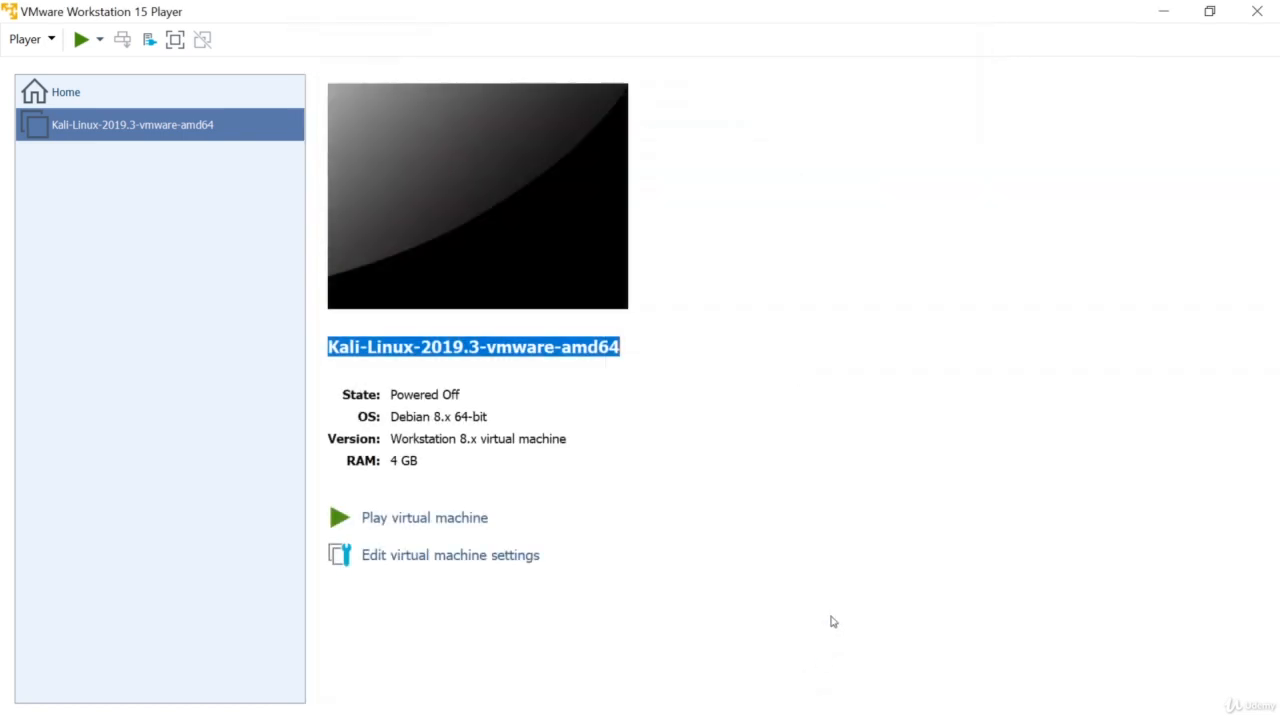
Power on the Kali VM, answer 'I Copied It', and switch to full screen.
{"action": "left_click", "coordinate": [86, 46]}
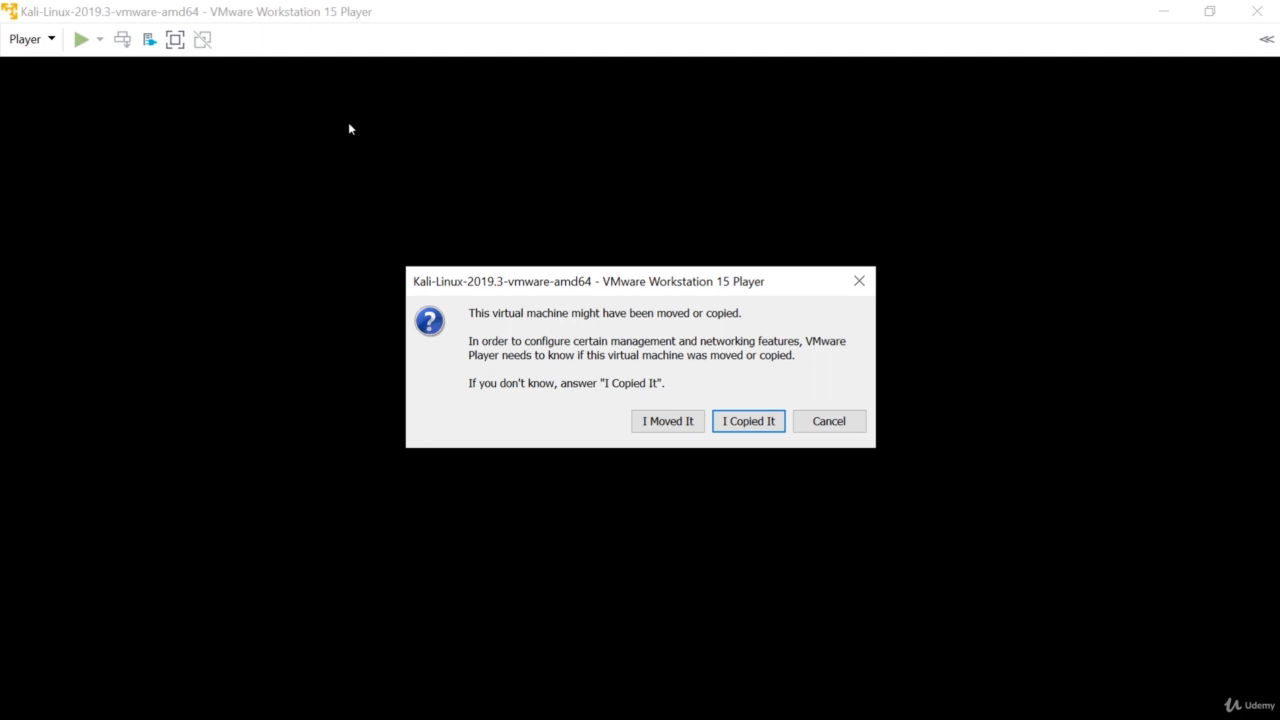
{"action": "left_click", "coordinate": [749, 421]}
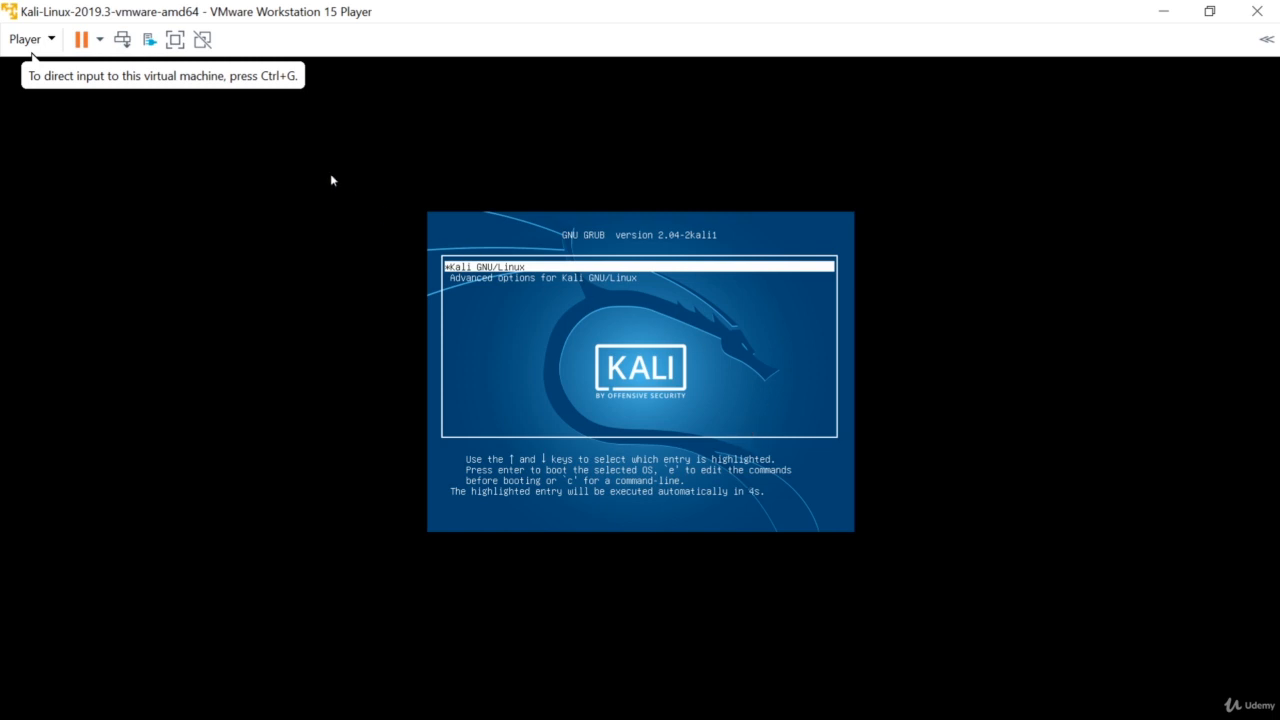
{"action": "left_click", "coordinate": [172, 45]}
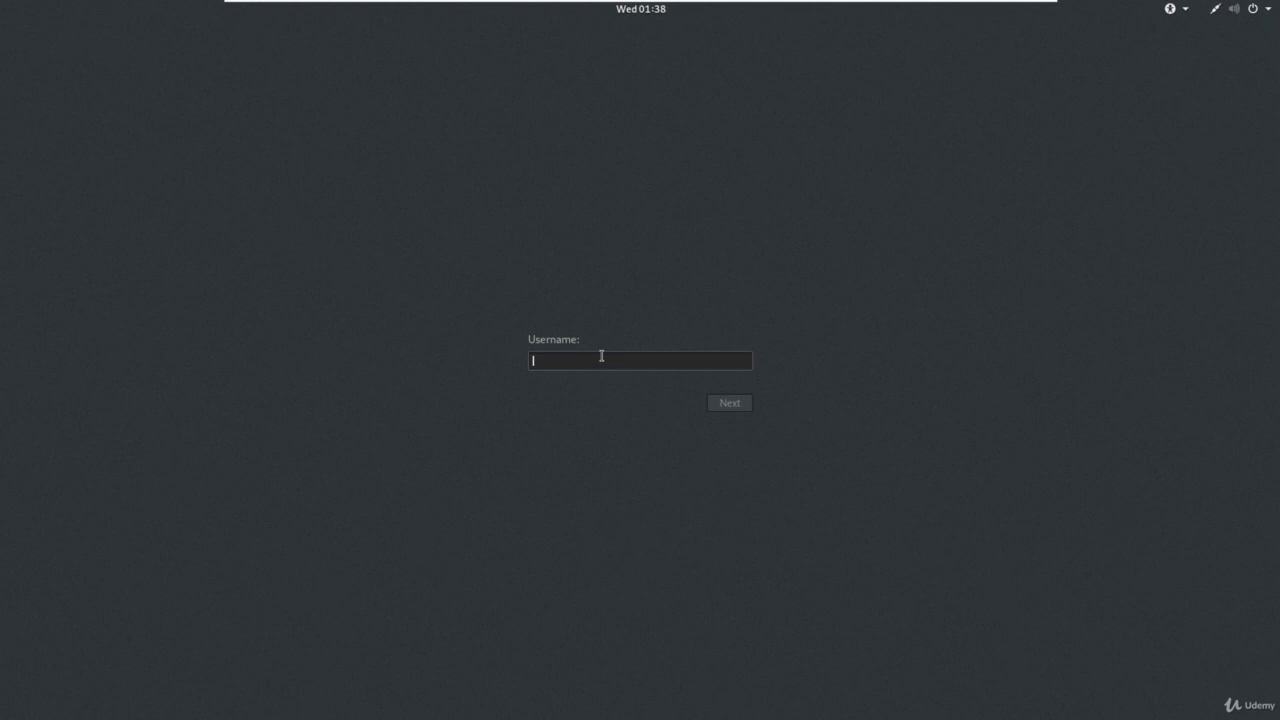
Log in to Kali as root using the account password.
{"action": "type", "text": "root"}
{"action": "key", "text": "Return"}
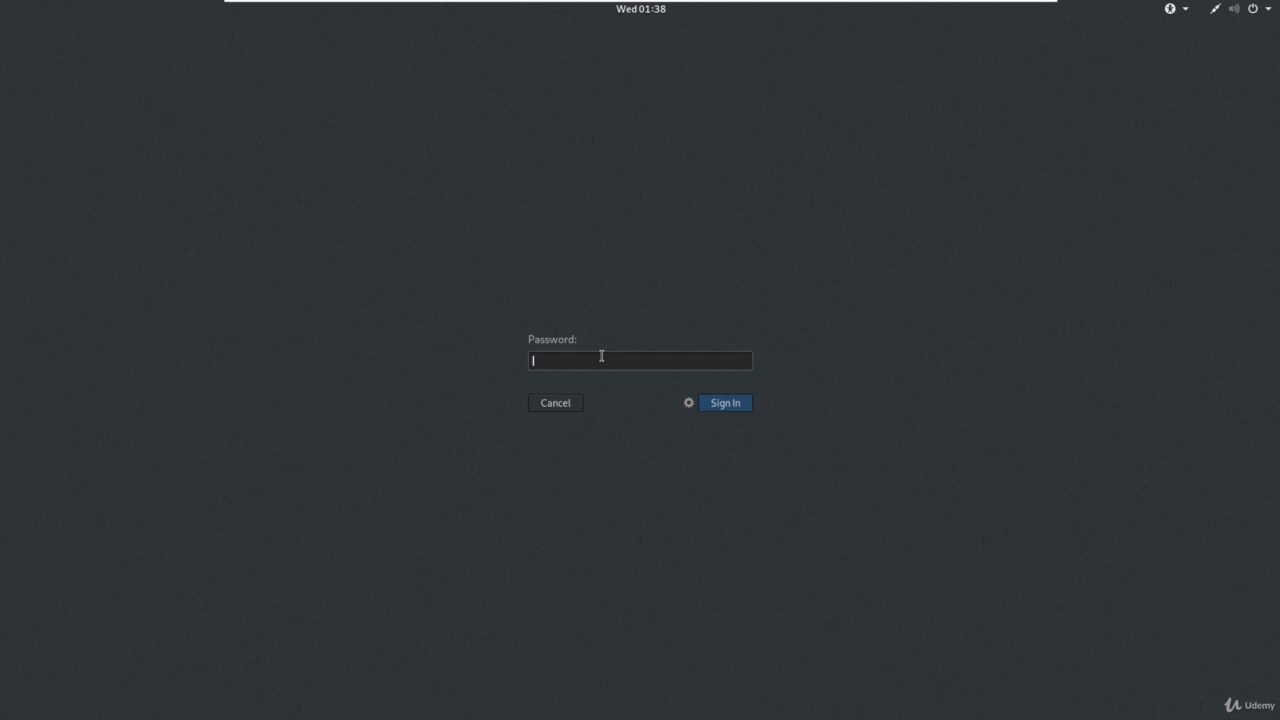
{"action": "type", "text": "toor"}
{"action": "key", "text": "Return"}
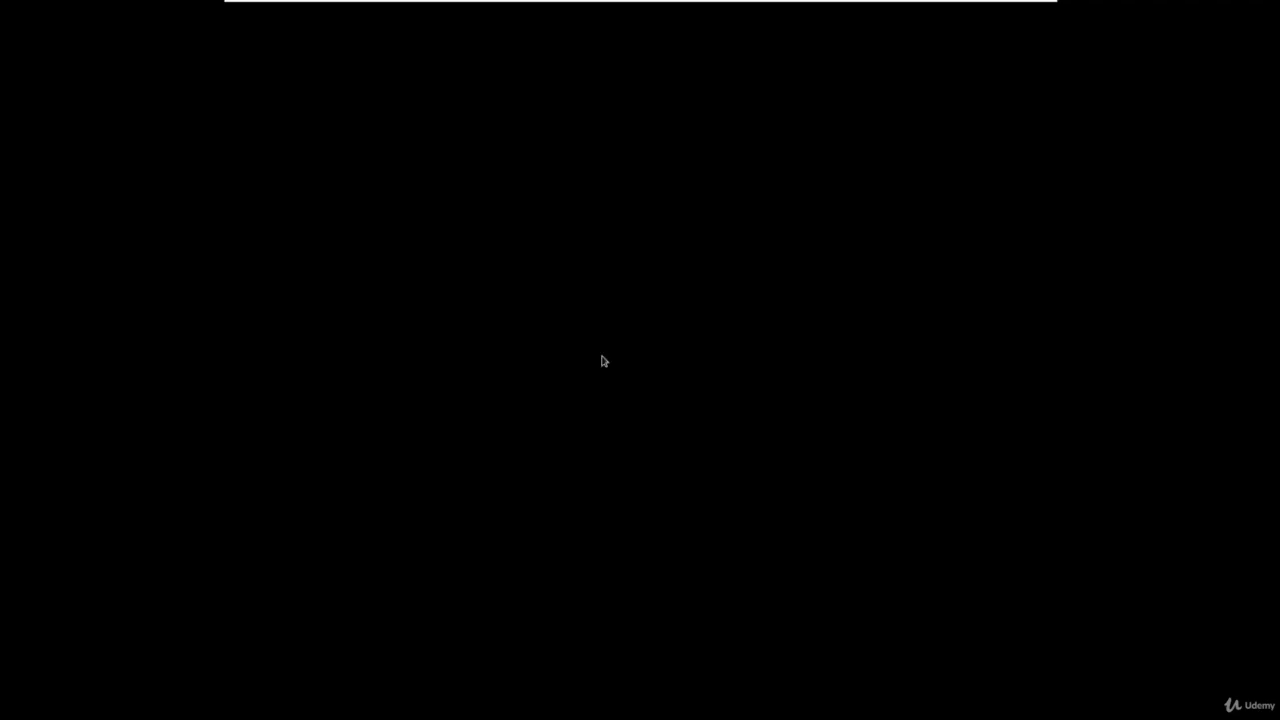